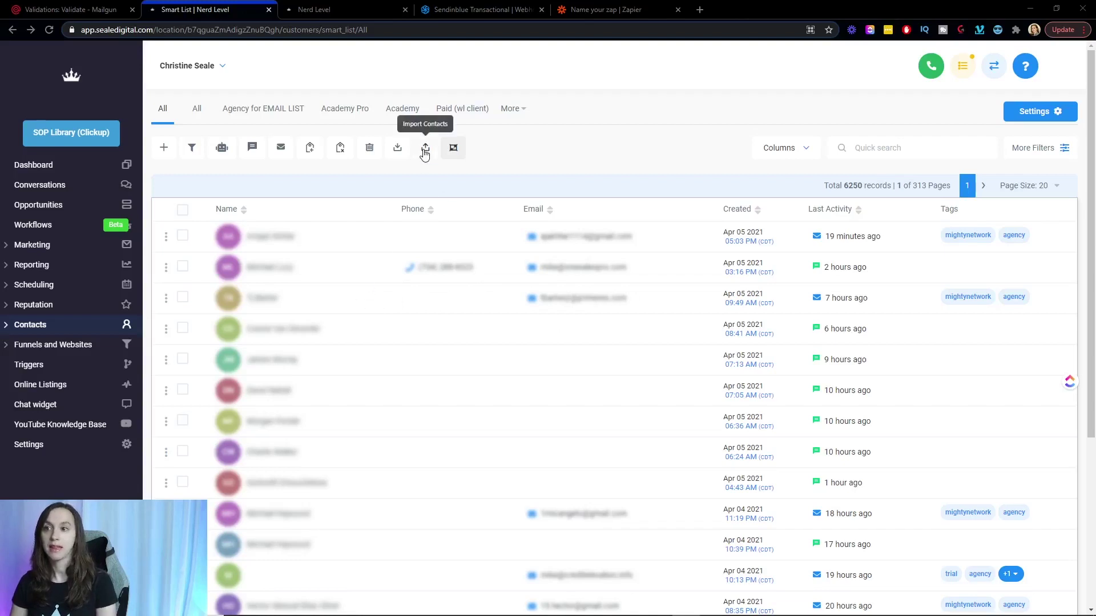
Step: Select all 20 contacts on the page and export them as a CSV saved to Downloads
{"action": "left_click", "coordinate": [398, 150]}
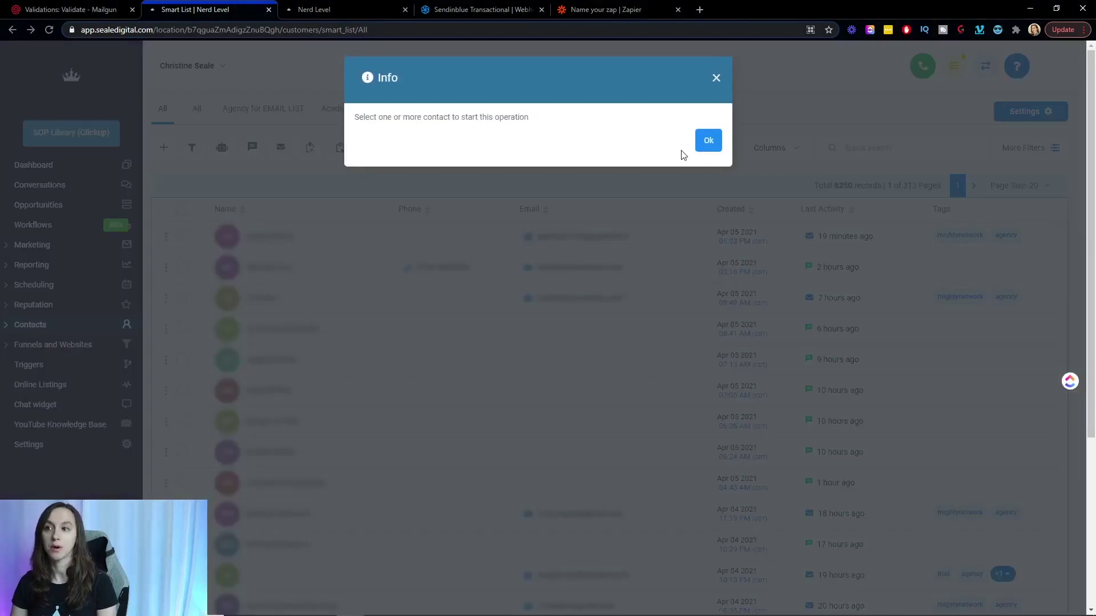
{"action": "left_click", "coordinate": [708, 142]}
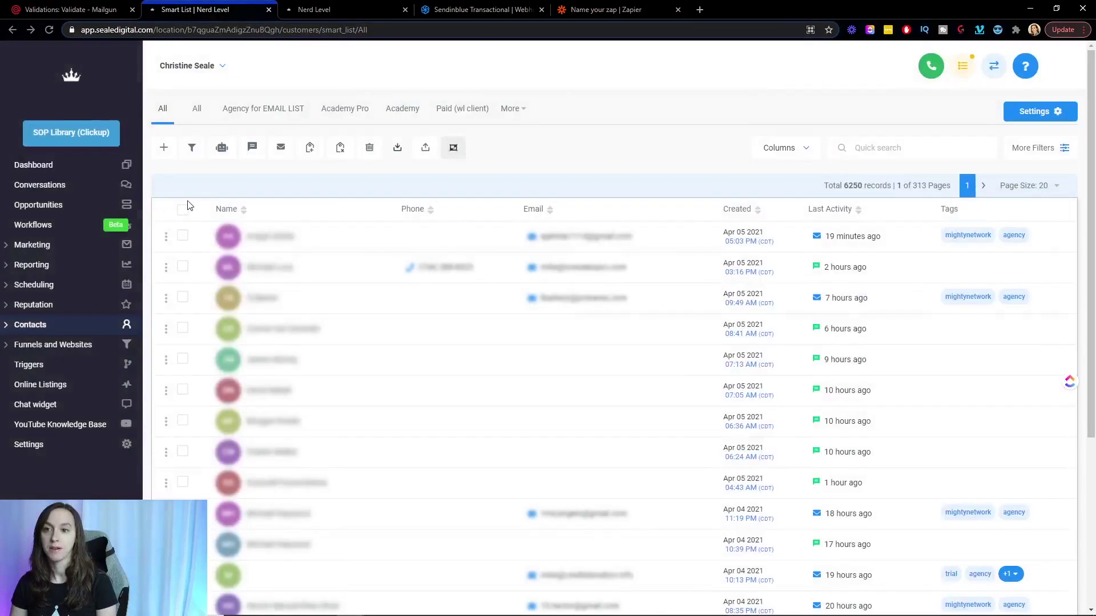
{"action": "left_click", "coordinate": [184, 210]}
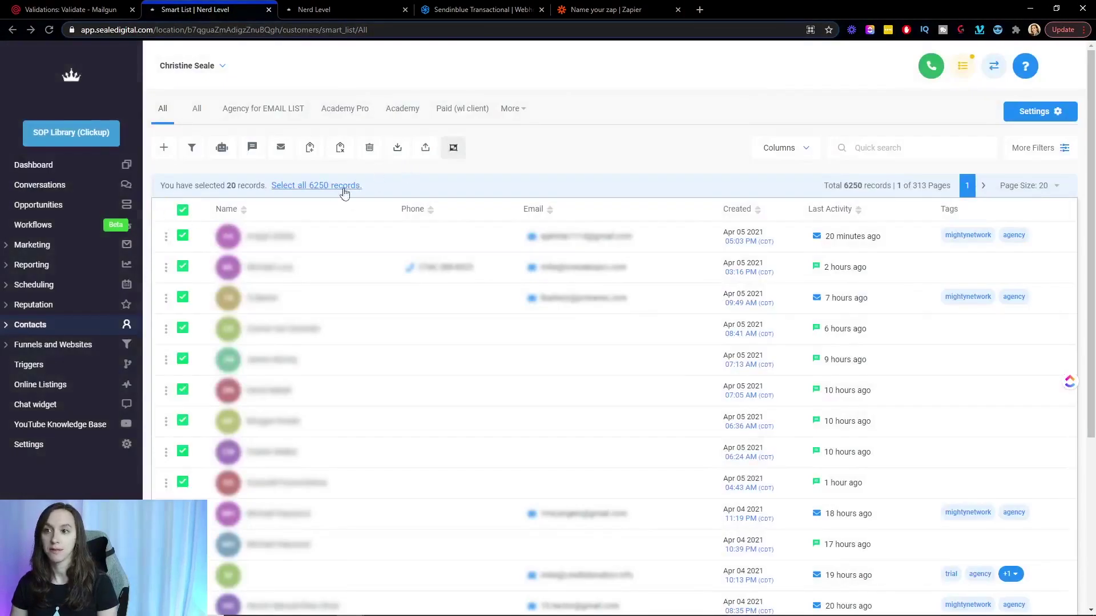
{"action": "left_click", "coordinate": [403, 148]}
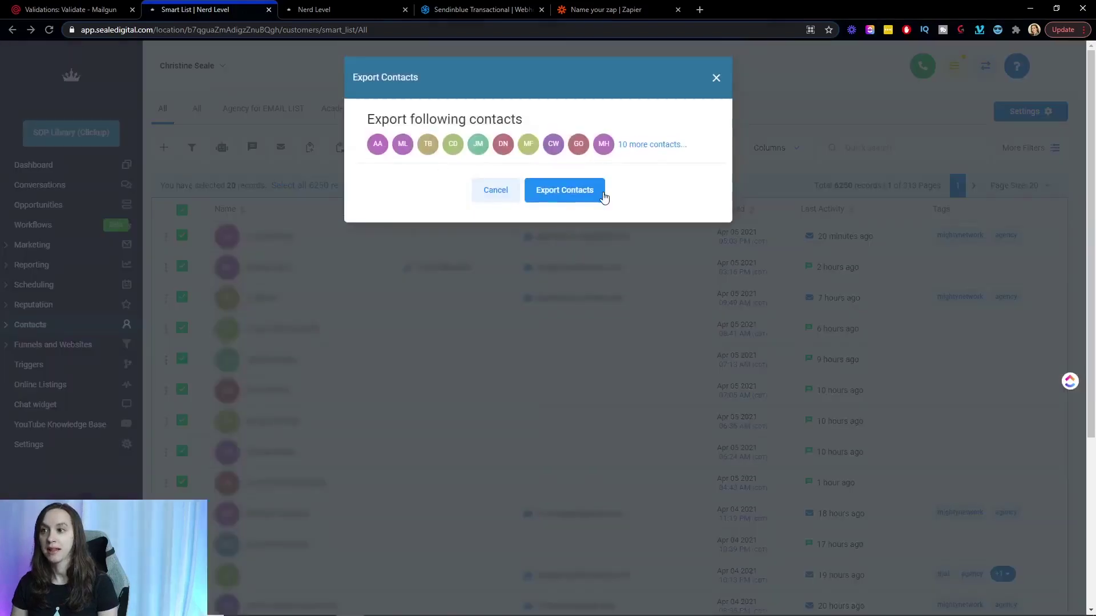
{"action": "left_click", "coordinate": [600, 196]}
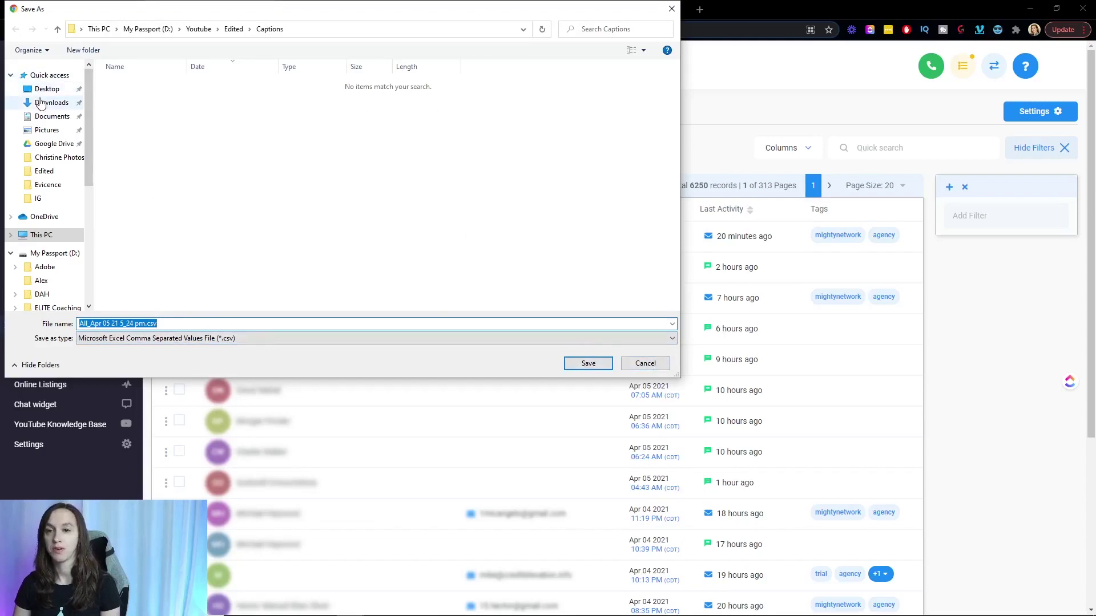
{"action": "left_click", "coordinate": [41, 104]}
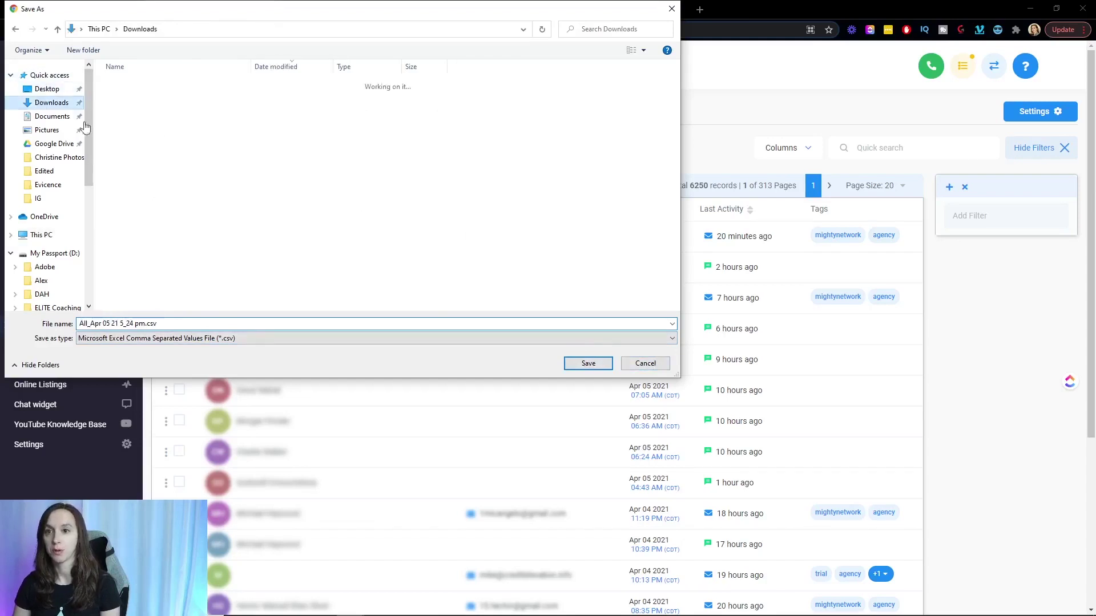
{"action": "left_click", "coordinate": [588, 366]}
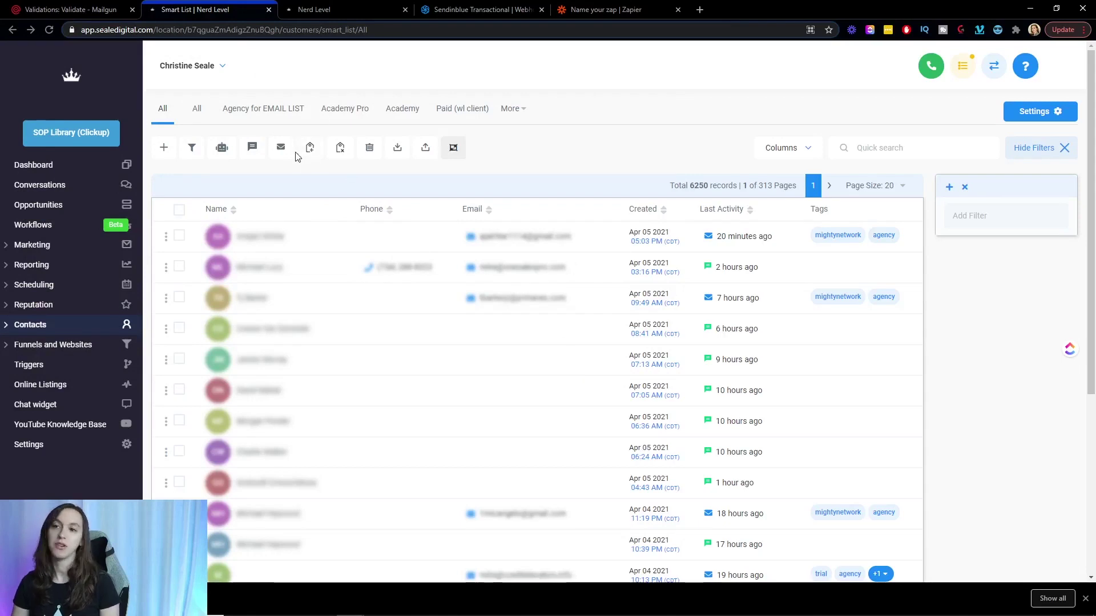
Step: In Mailgun, check the $80.00 estimate for 10,000 addresses and bring up the file browser for a list upload
{"action": "left_click", "coordinate": [104, 6]}
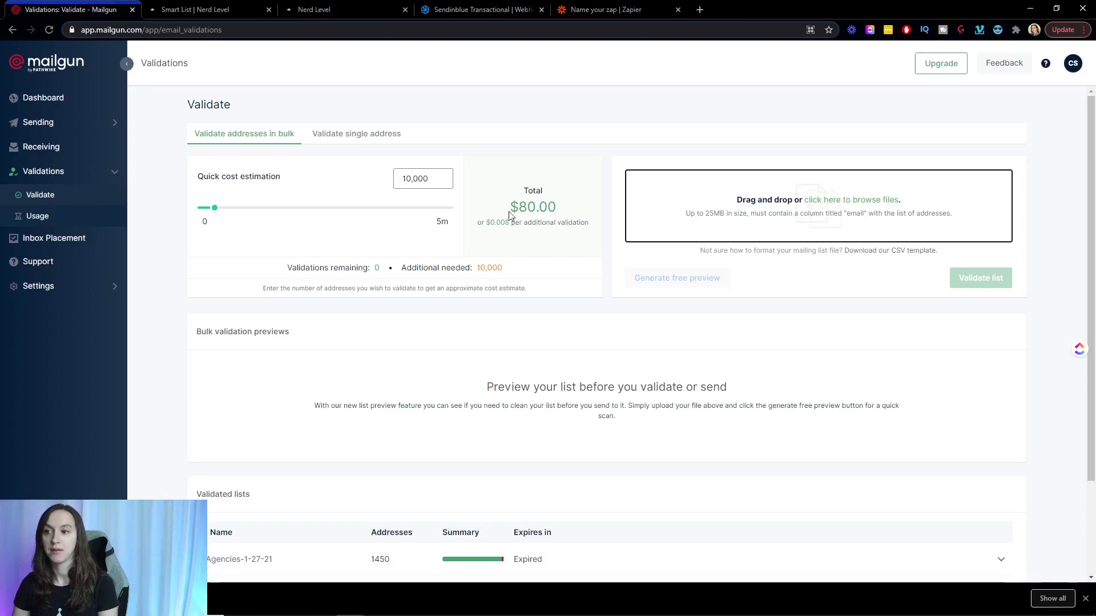
{"action": "left_click_drag", "start_coordinate": [511, 209], "coordinate": [576, 215]}
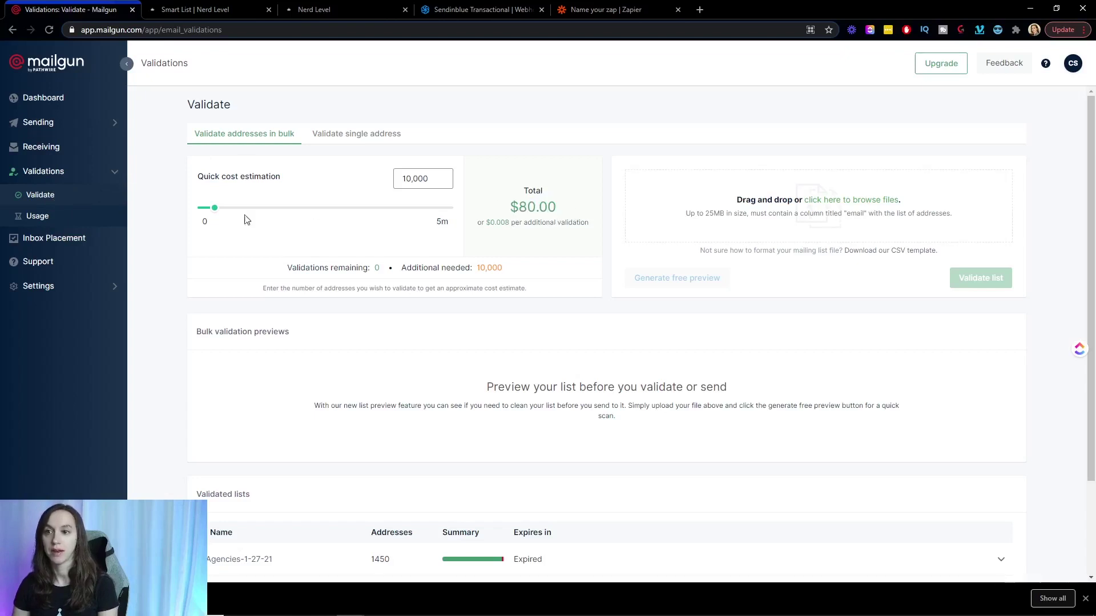
{"action": "left_click_drag", "start_coordinate": [216, 210], "coordinate": [166, 198]}
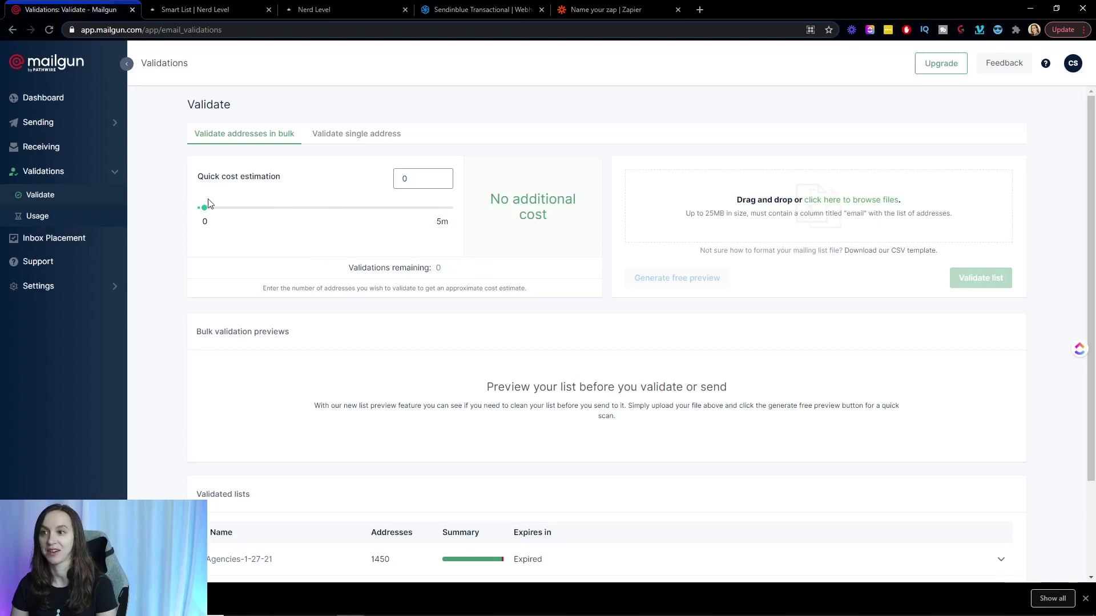
{"action": "left_click", "coordinate": [207, 215]}
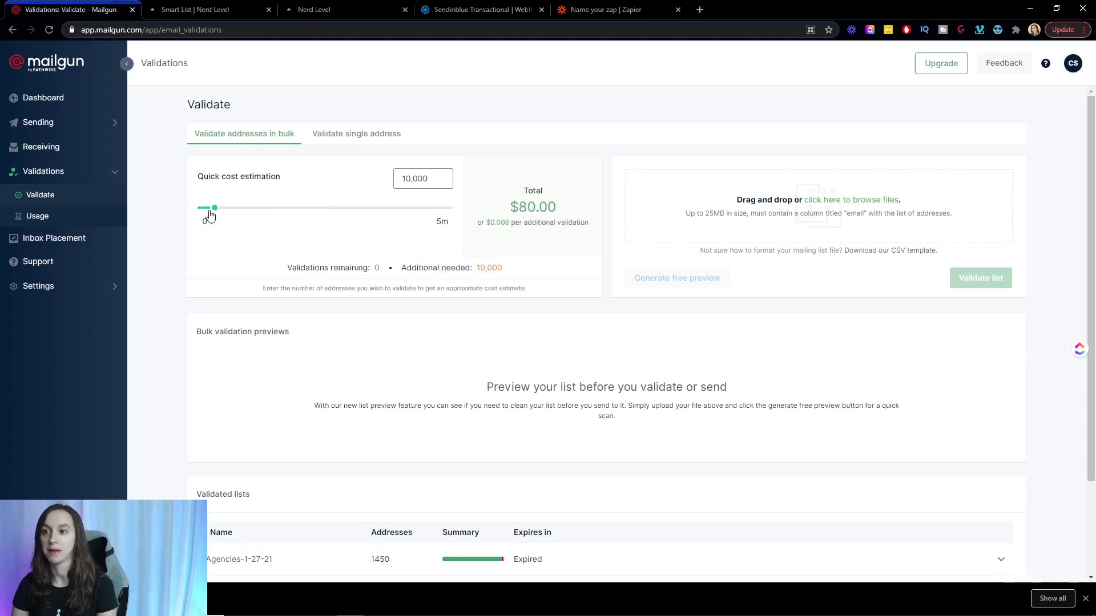
{"action": "left_click", "coordinate": [879, 199]}
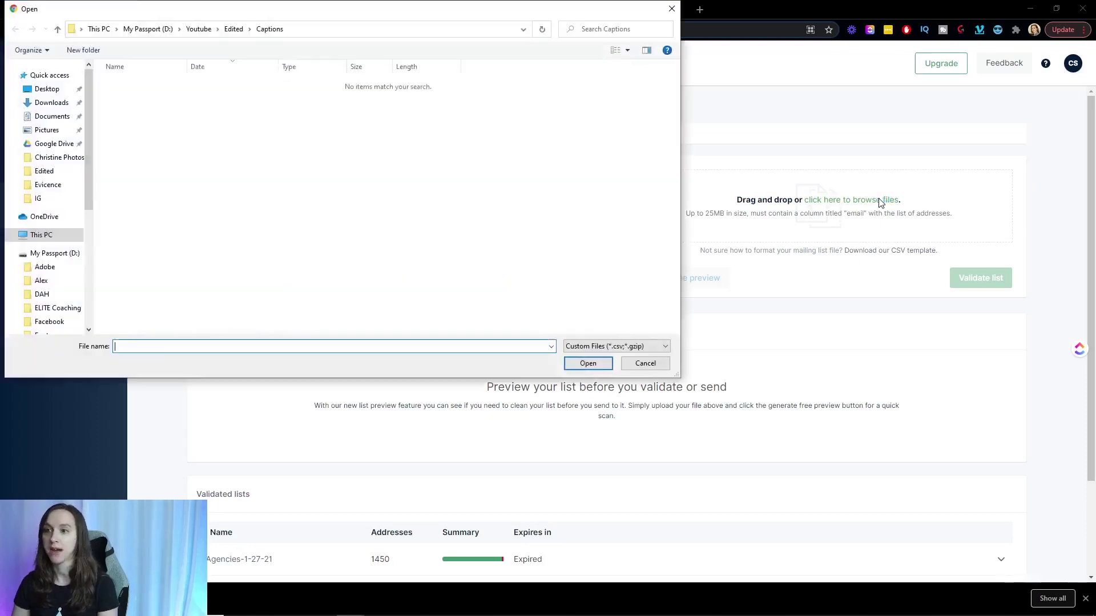
Step: Upload the exported contacts CSV from Downloads as a list named 'test' and generate a free preview
{"action": "left_click", "coordinate": [54, 102]}
{"action": "double_click", "coordinate": [155, 100]}
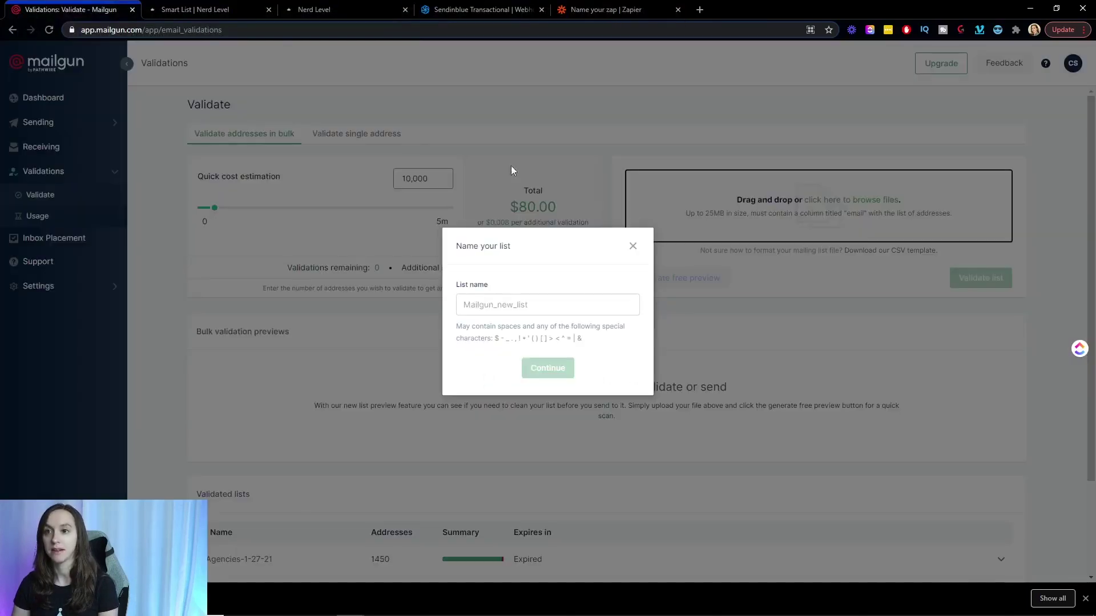
{"action": "left_click", "coordinate": [561, 309]}
{"action": "type", "text": "test"}
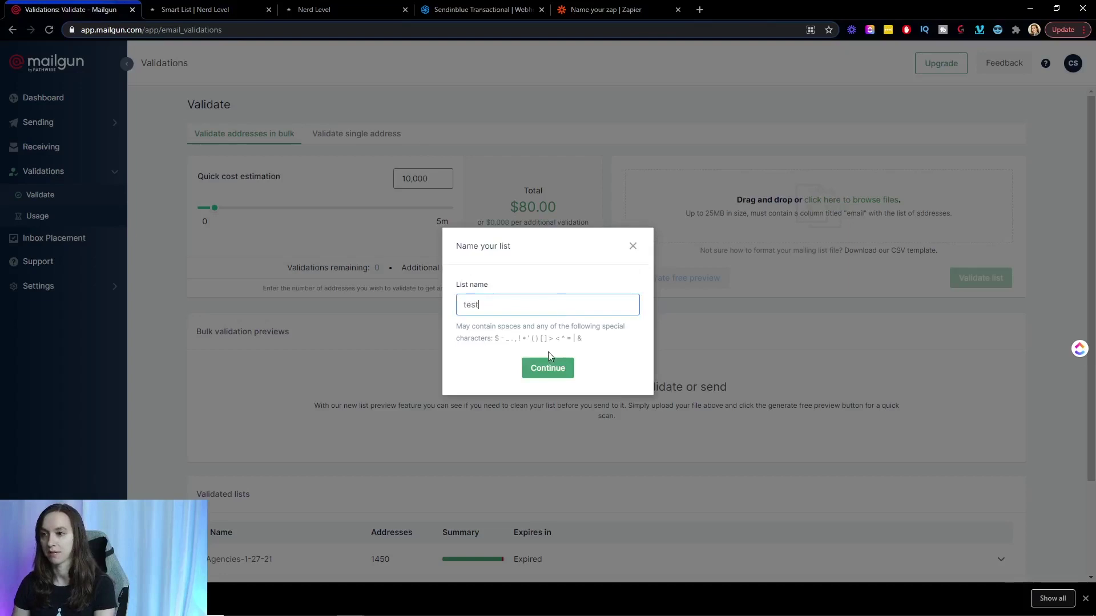
{"action": "left_click", "coordinate": [548, 365]}
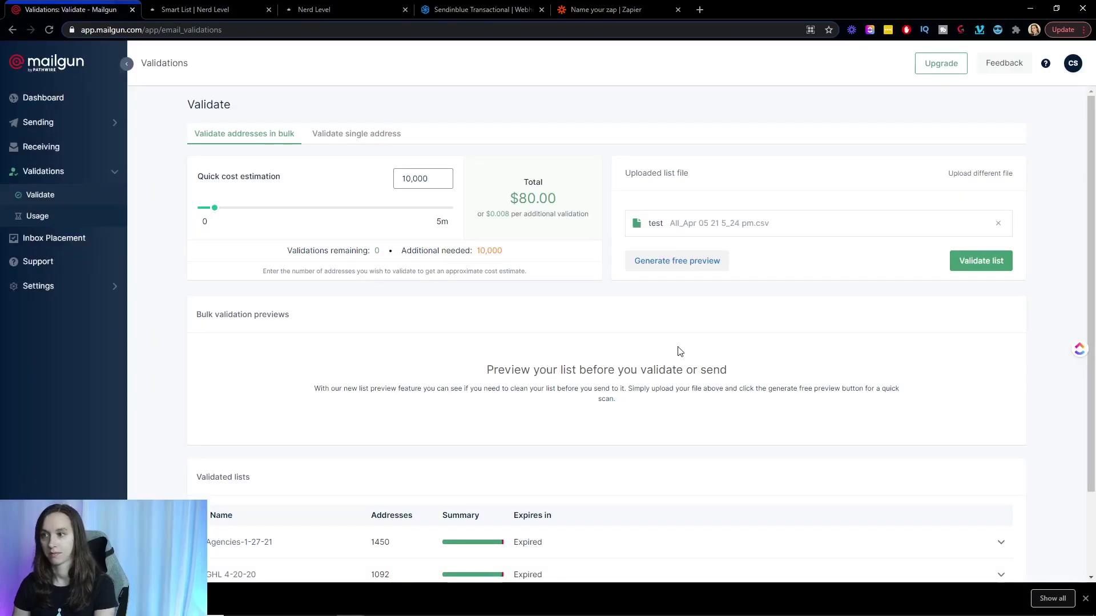
{"action": "left_click", "coordinate": [687, 271]}
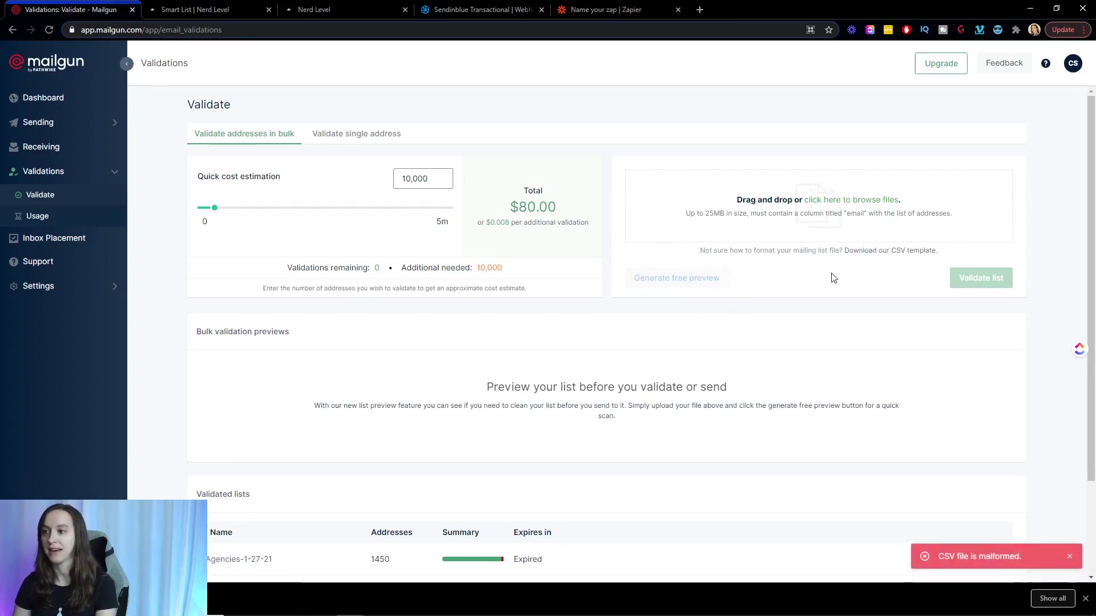
Step: After the malformed-CSV rejection, download Mailgun's CSV template dummy.csv
{"action": "scroll", "coordinate": [946, 283], "scroll_direction": "down", "scroll_amount": 1}
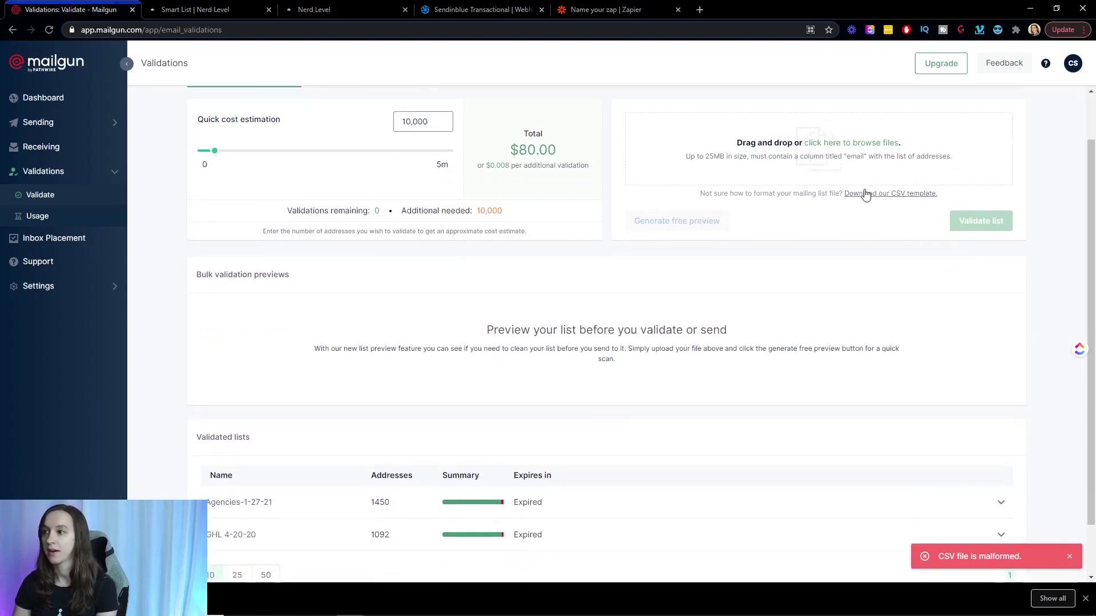
{"action": "left_click_drag", "start_coordinate": [782, 192], "coordinate": [849, 205]}
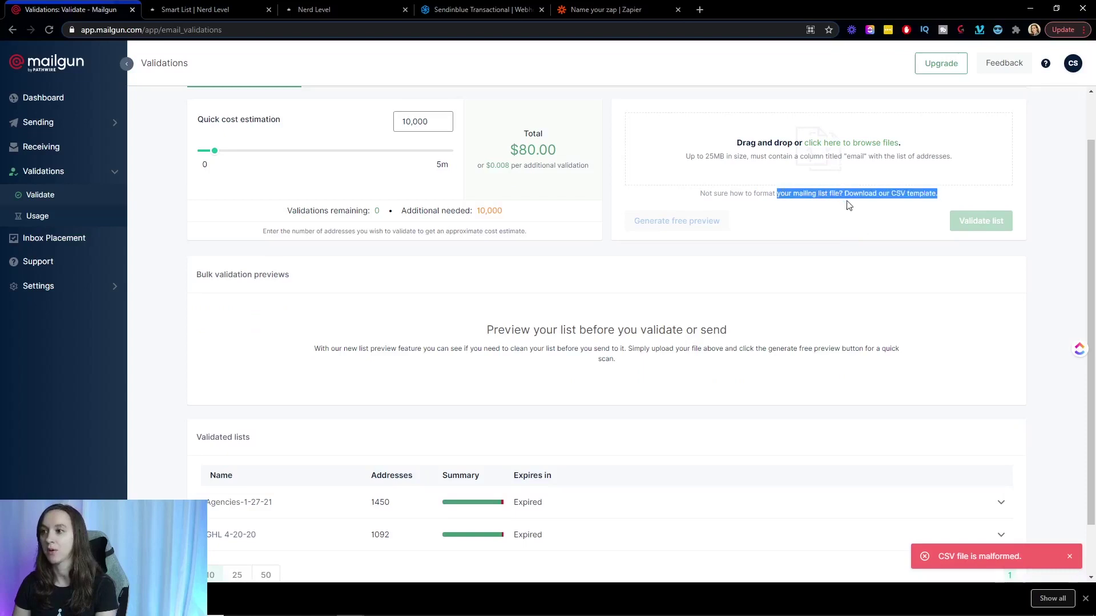
{"action": "left_click", "coordinate": [900, 194]}
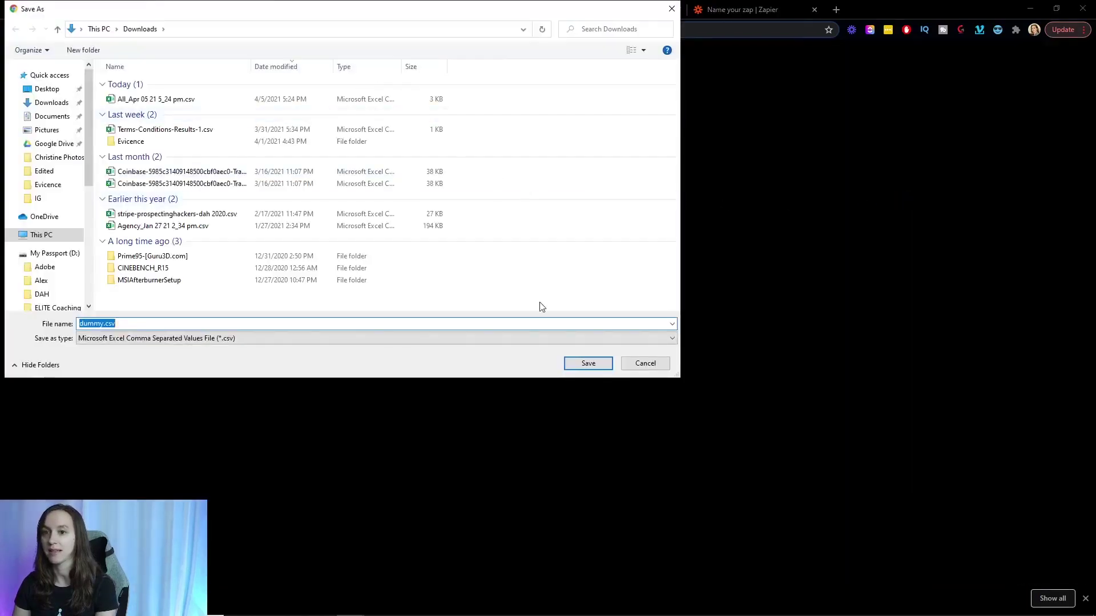
Step: Save dummy.csv, copy its four sample addresses (A2:A5) in Excel, and return to Mailgun
{"action": "left_click", "coordinate": [589, 361]}
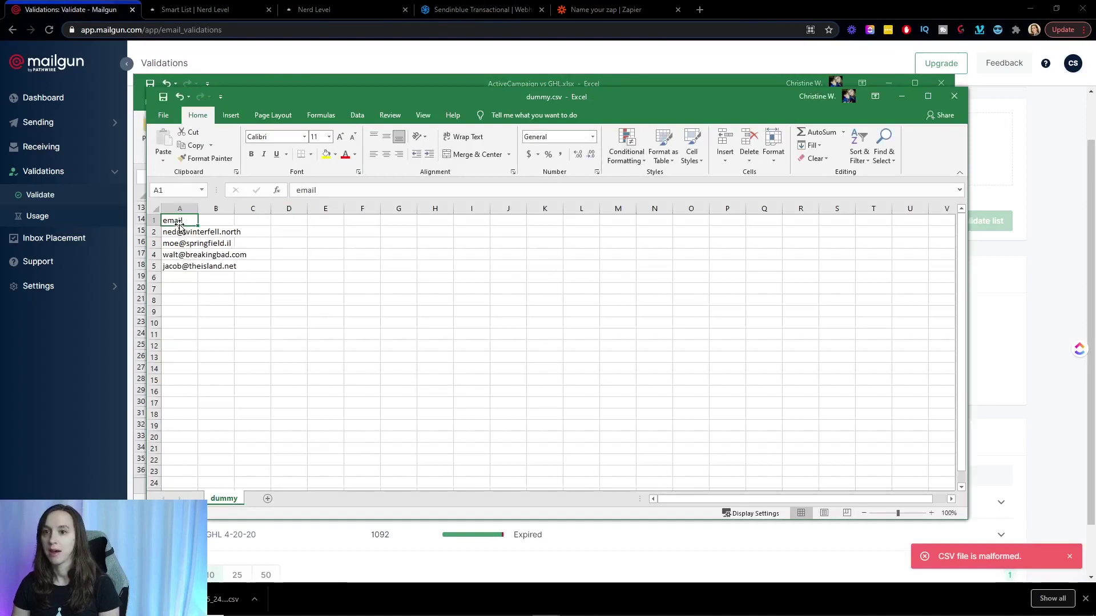
{"action": "left_click_drag", "start_coordinate": [180, 231], "coordinate": [182, 266]}
{"action": "key", "text": "ctrl+c"}
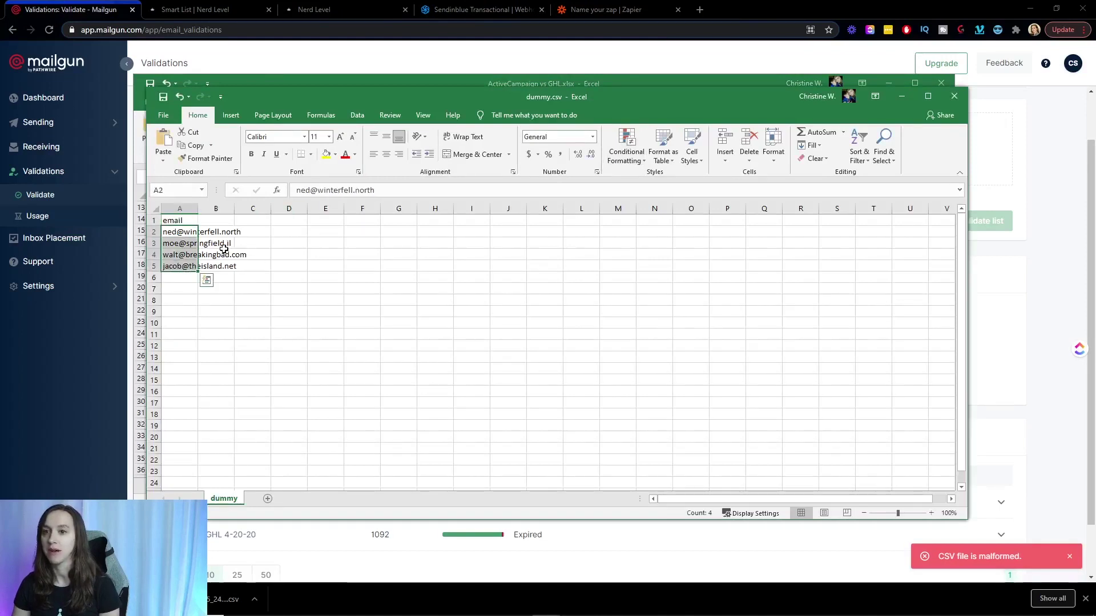
{"action": "key", "text": "alt+Tab"}
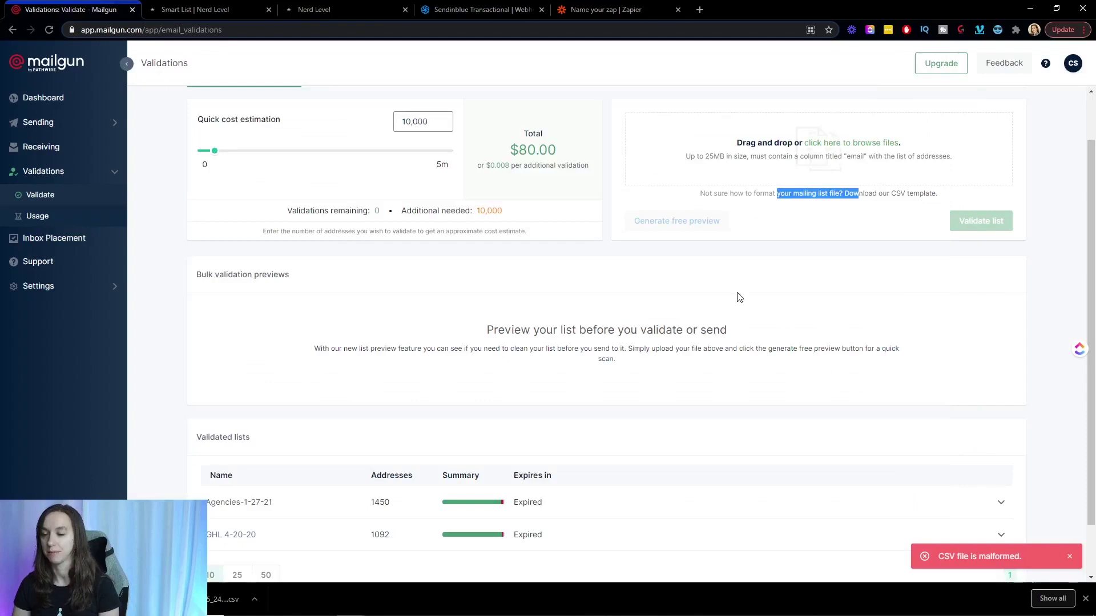
Step: Expand Agencies-1-27-21 results: 1,450 addresses, 1,379 deliverable, 52 undeliverable, 57 high-risk
{"action": "scroll", "coordinate": [736, 288], "scroll_direction": "down", "scroll_amount": 1}
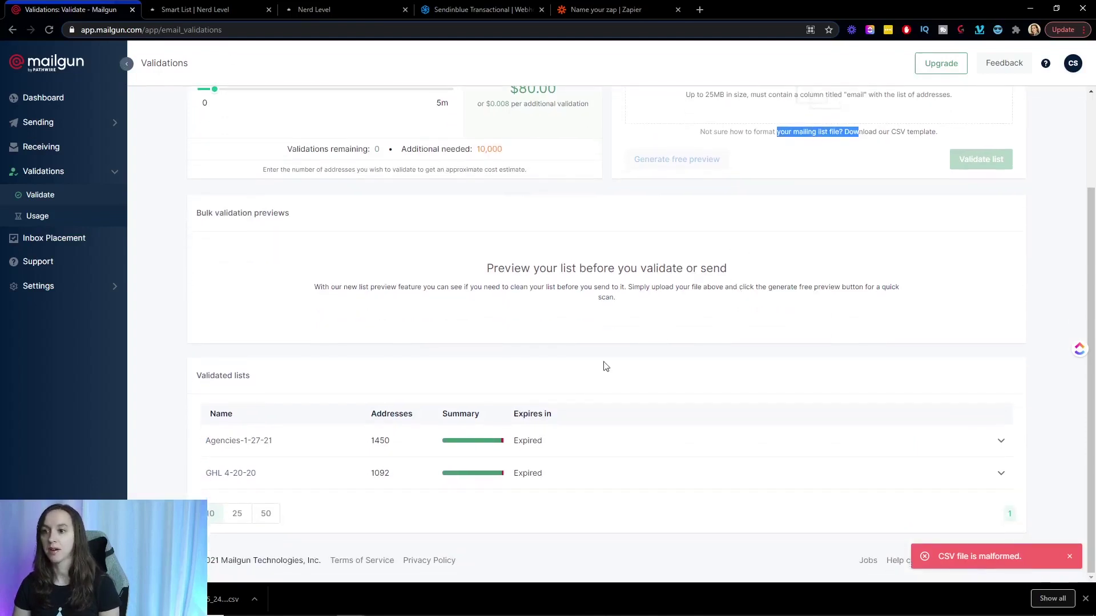
{"action": "left_click_drag", "start_coordinate": [205, 441], "coordinate": [548, 445]}
{"action": "mouse_move", "coordinate": [502, 444]}
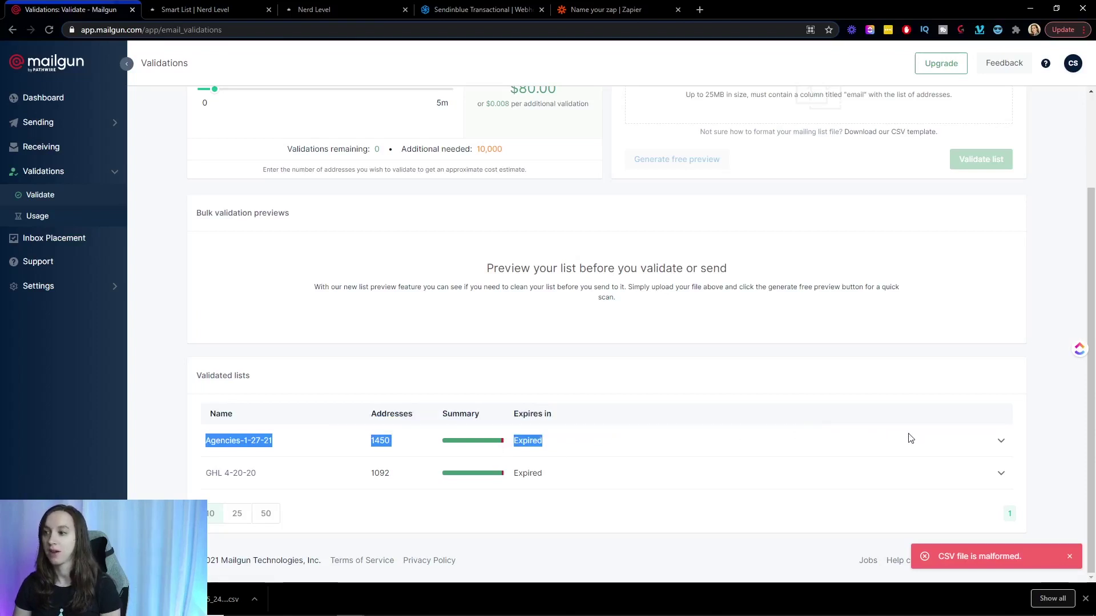
{"action": "left_click", "coordinate": [999, 441]}
{"action": "scroll", "coordinate": [759, 438], "scroll_direction": "down", "scroll_amount": 2}
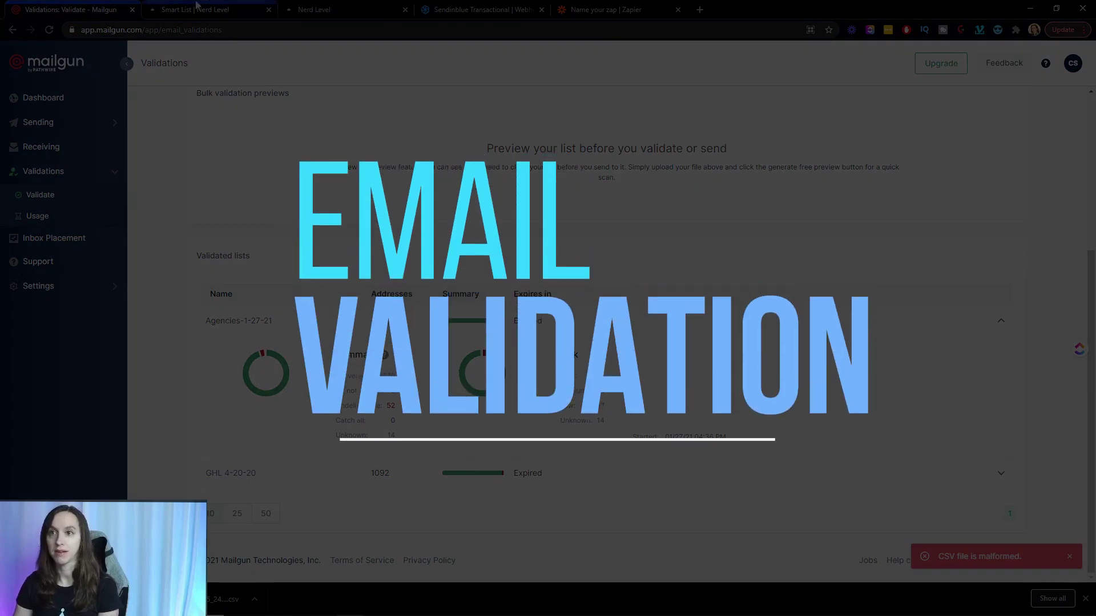
Step: In HighLevel's agency view, go to Settings > MailGun and review the Email Validation column
{"action": "left_click", "coordinate": [196, 5]}
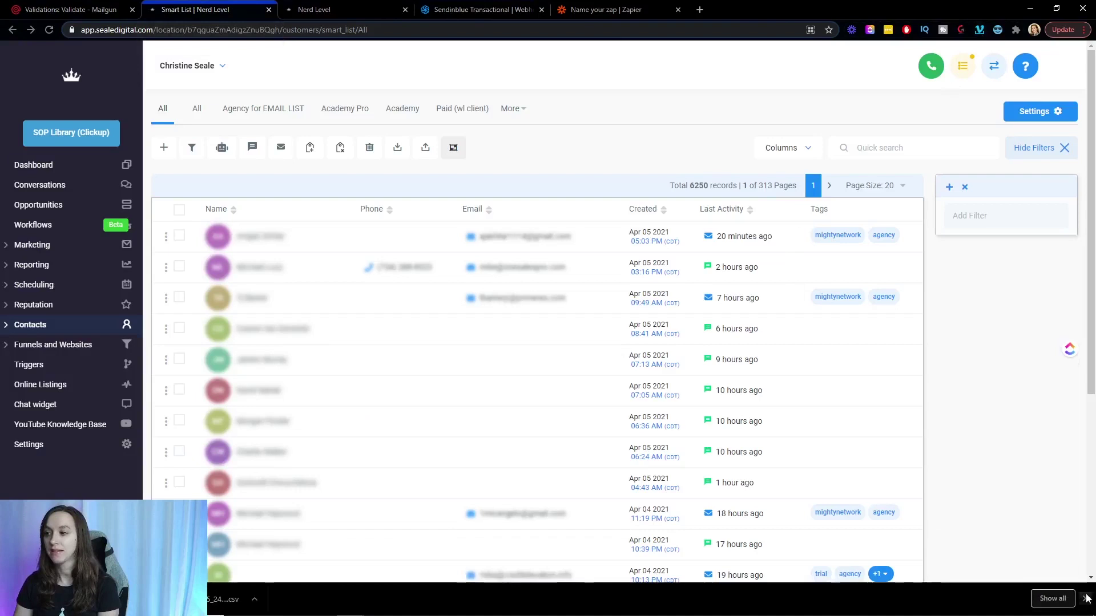
{"action": "left_click", "coordinate": [1086, 598]}
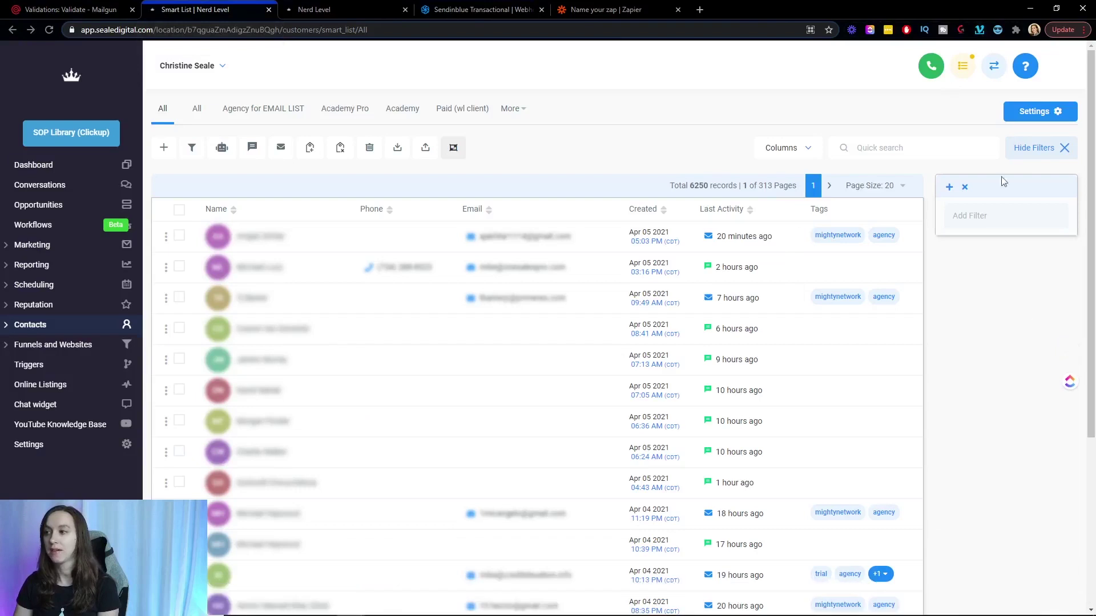
{"action": "left_click", "coordinate": [994, 63]}
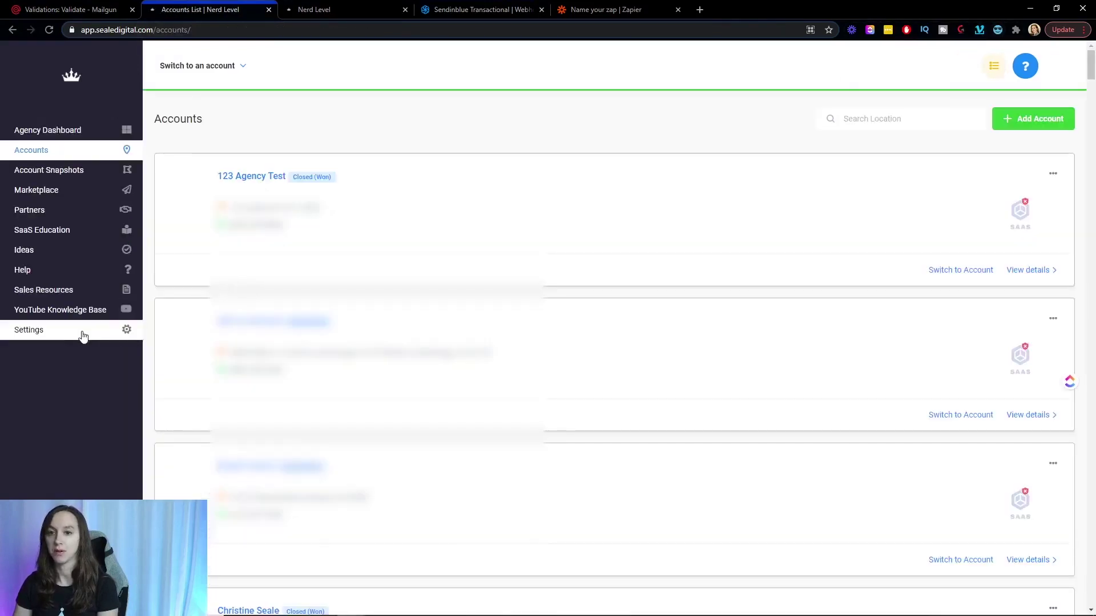
{"action": "left_click", "coordinate": [50, 337]}
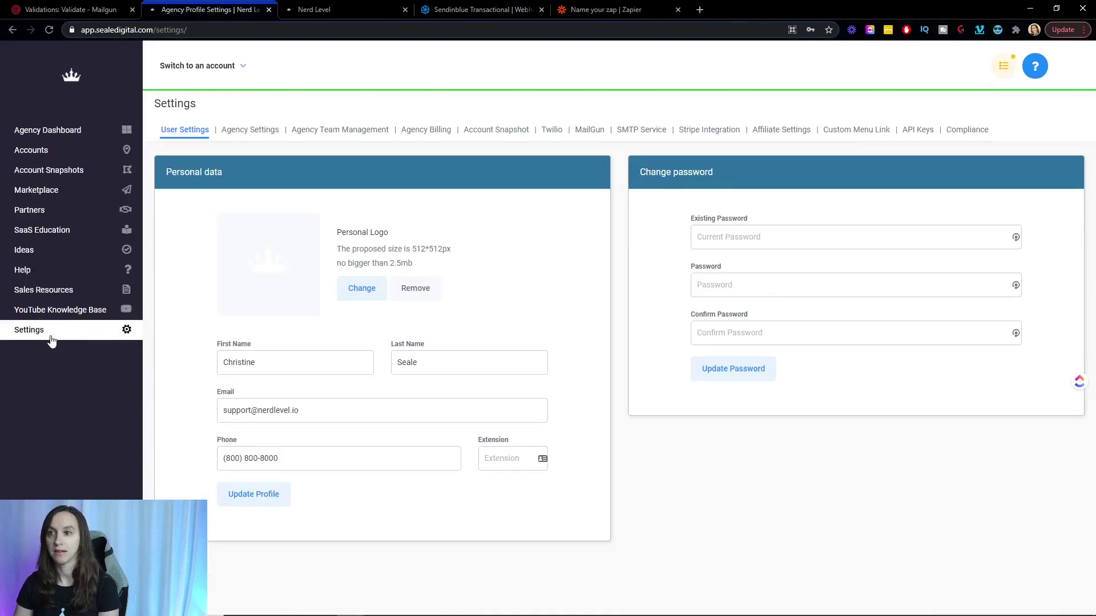
{"action": "left_click", "coordinate": [589, 130]}
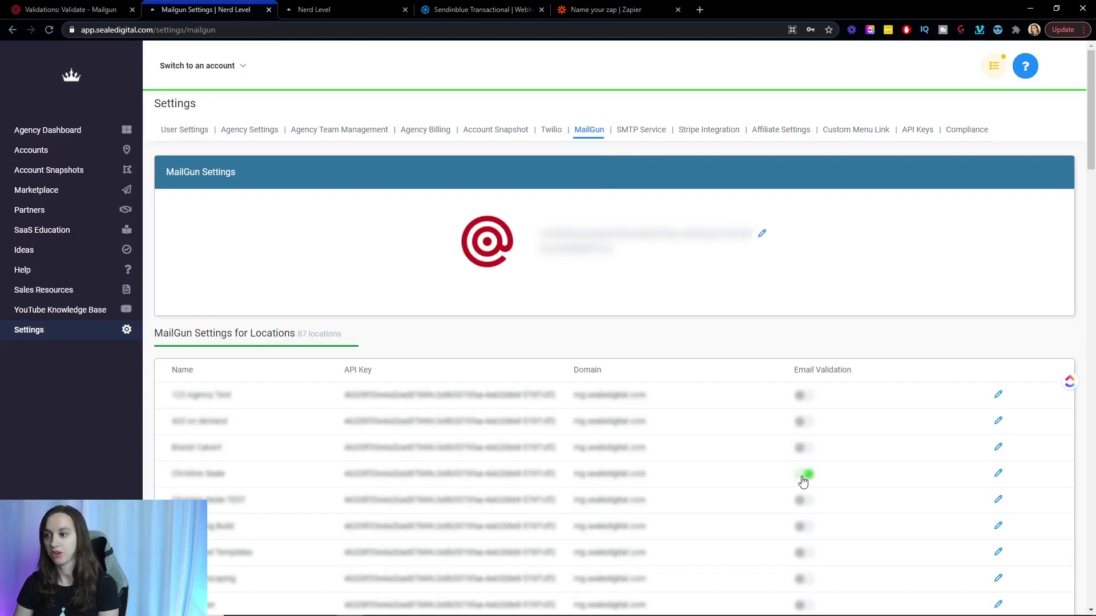
{"action": "left_click_drag", "start_coordinate": [792, 369], "coordinate": [901, 336]}
Step: Open the GHL 3/11/21 Steph Interview campaign with bounce rates of 9.87% and 10.52%
{"action": "left_click", "coordinate": [901, 336]}
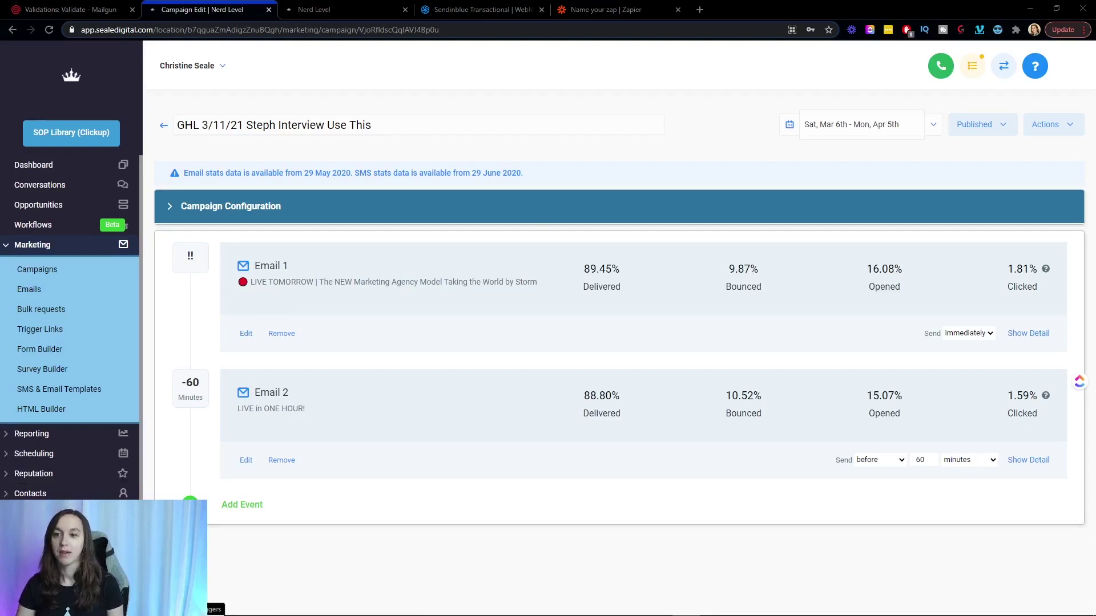
Step: Create and save a new trigger rule named test2
{"action": "left_click", "coordinate": [34, 513]}
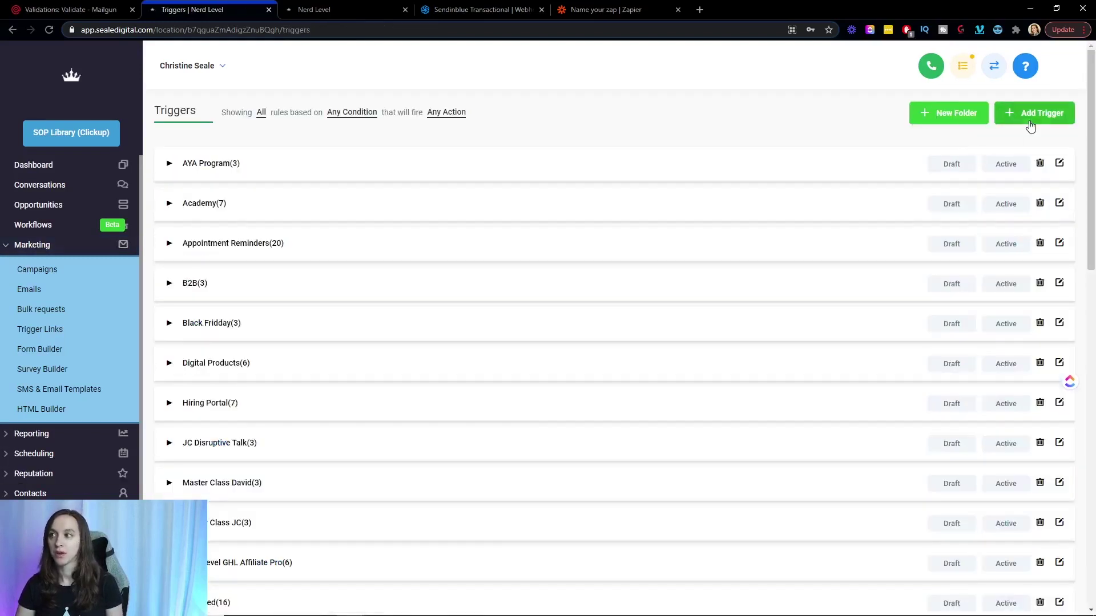
{"action": "left_click", "coordinate": [1031, 125]}
{"action": "left_click", "coordinate": [506, 124]}
{"action": "type", "text": "test1"}
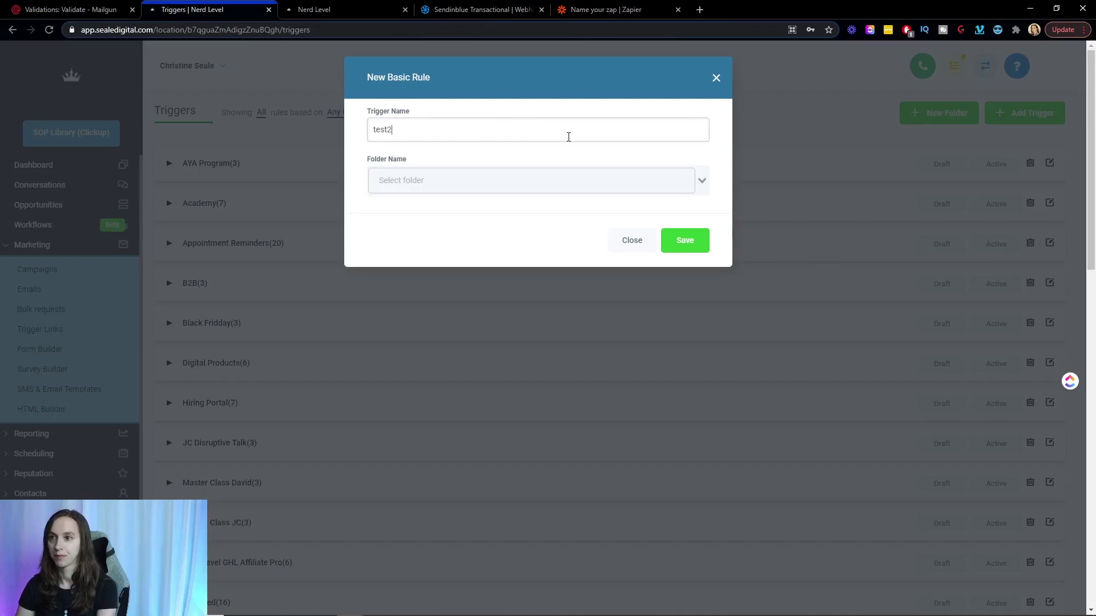
{"action": "left_click", "coordinate": [667, 239]}
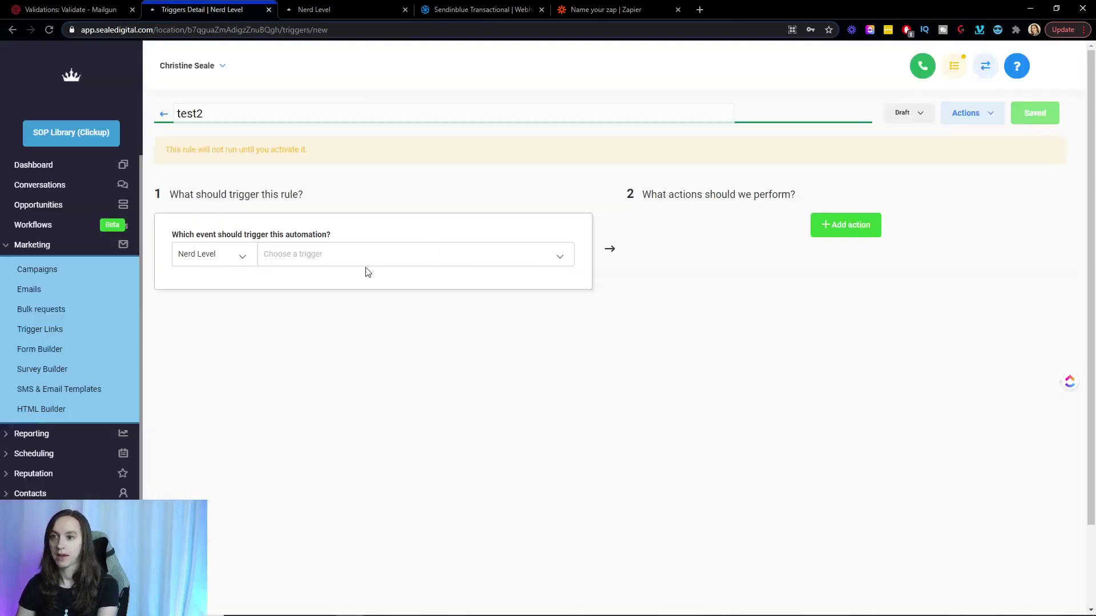
Step: Make the trigger fire on Email Events filtered to the Bounced - Mailgun Only event
{"action": "left_click", "coordinate": [328, 260]}
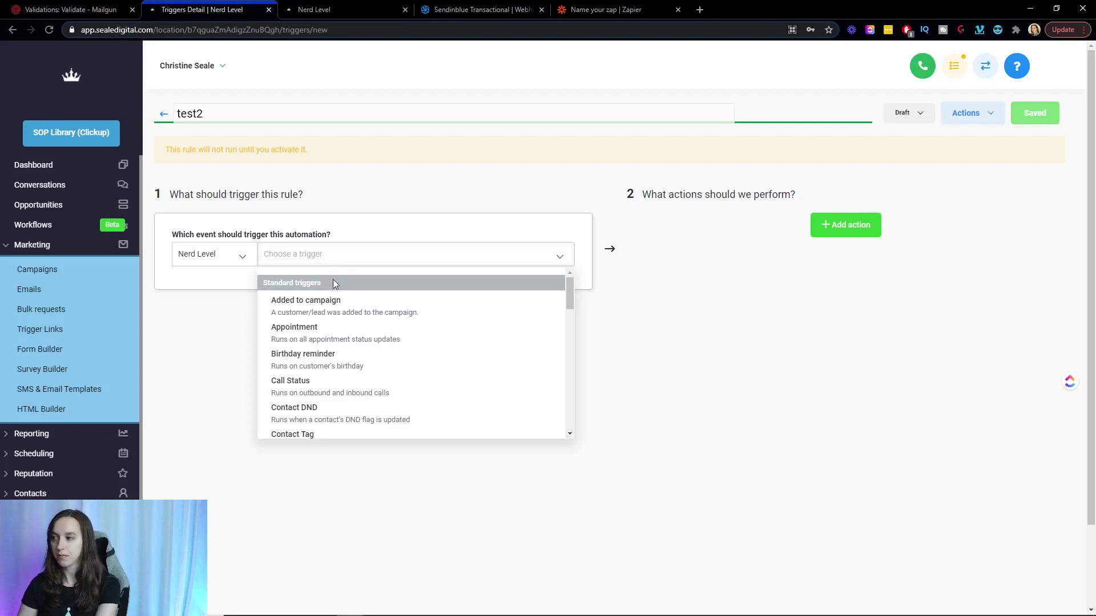
{"action": "scroll", "coordinate": [371, 337], "scroll_direction": "down", "scroll_amount": 2}
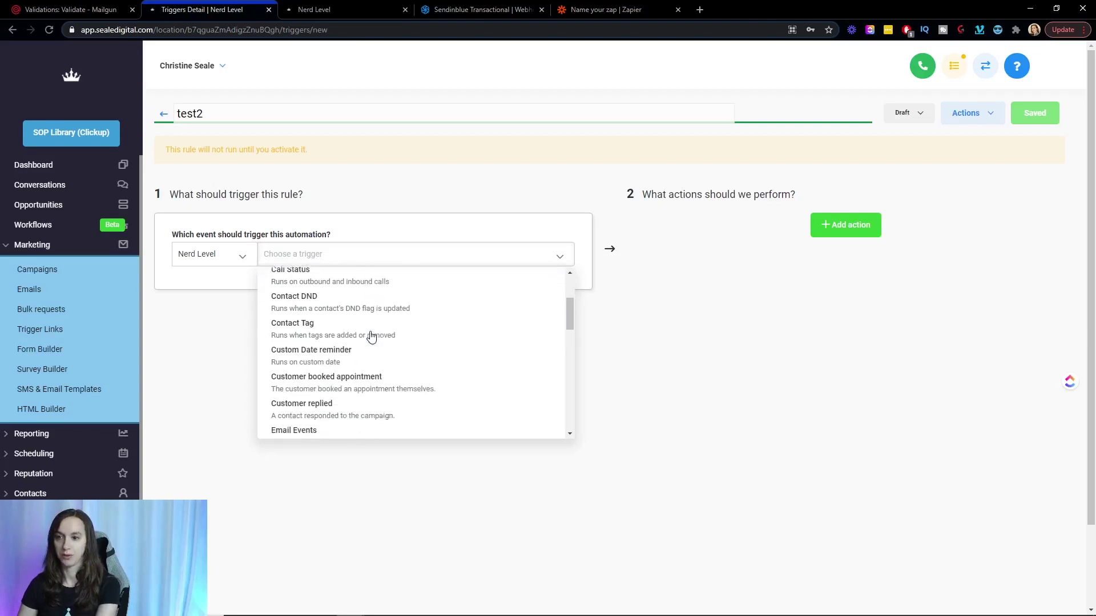
{"action": "scroll", "coordinate": [367, 357], "scroll_direction": "down", "scroll_amount": 2}
{"action": "left_click", "coordinate": [366, 381]}
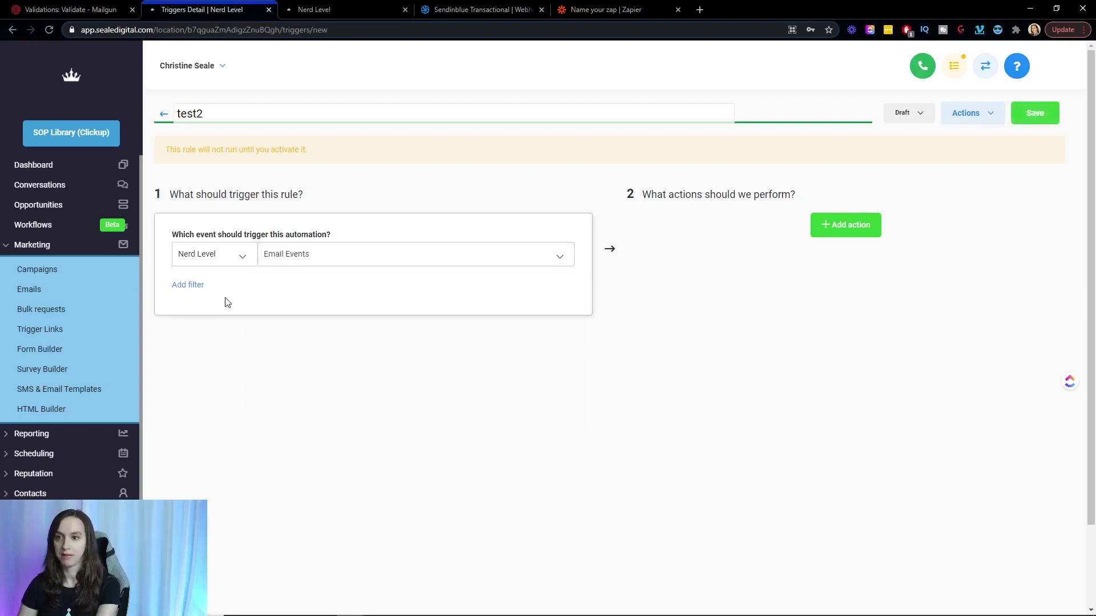
{"action": "left_click", "coordinate": [194, 286]}
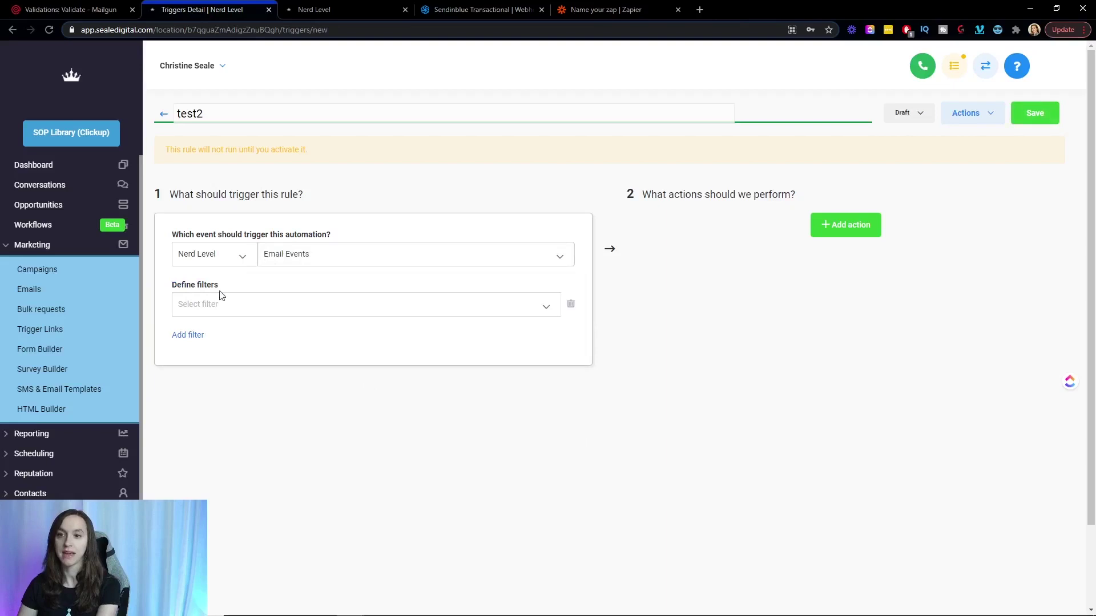
{"action": "left_click", "coordinate": [249, 304]}
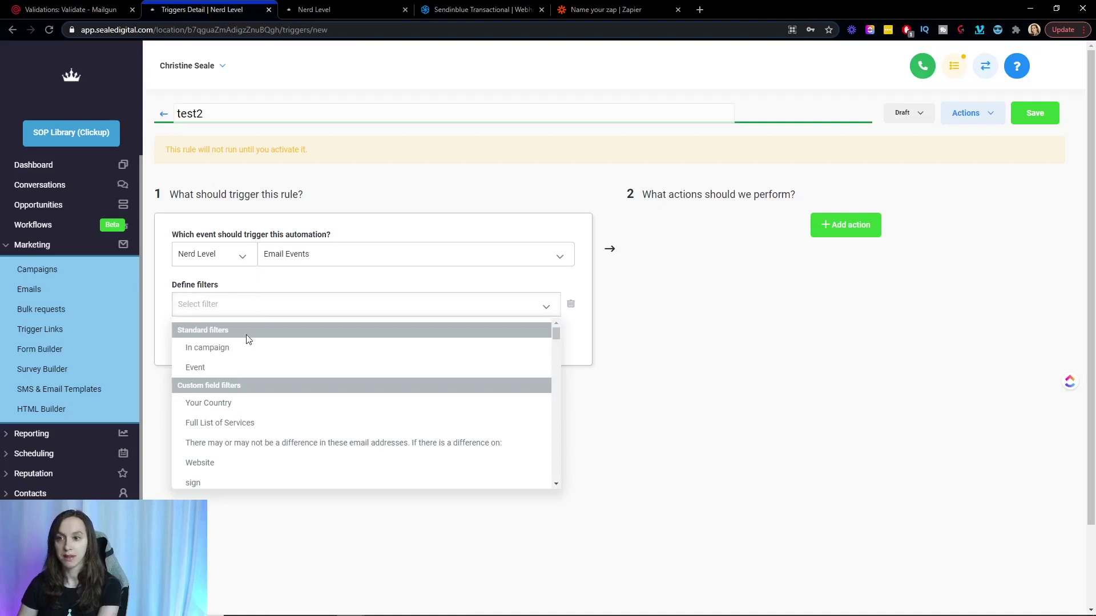
{"action": "left_click", "coordinate": [234, 369]}
{"action": "left_click", "coordinate": [477, 304]}
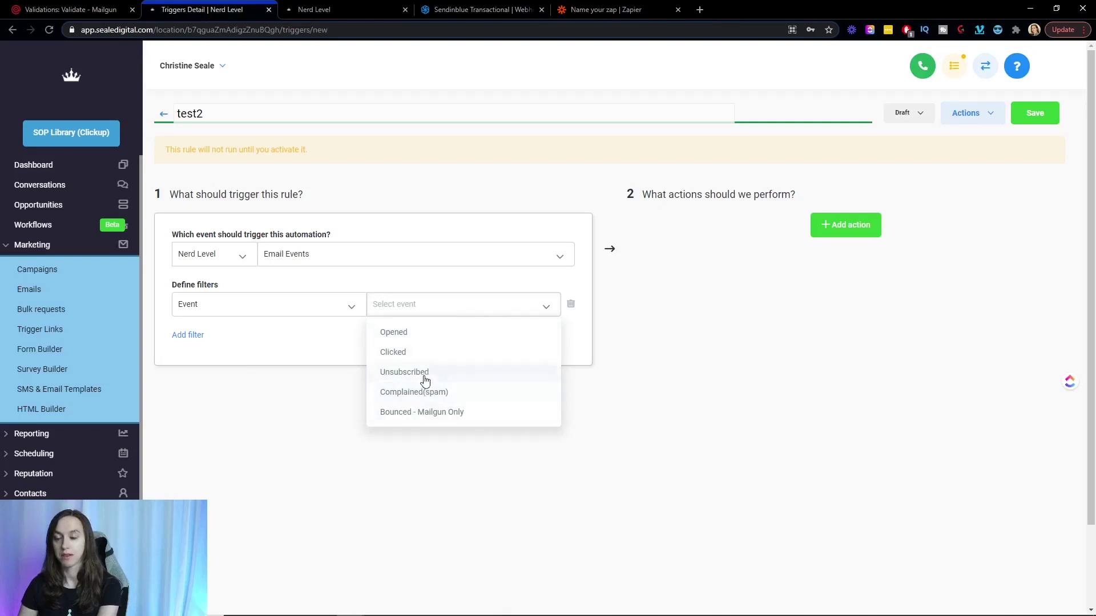
{"action": "left_click", "coordinate": [426, 411]}
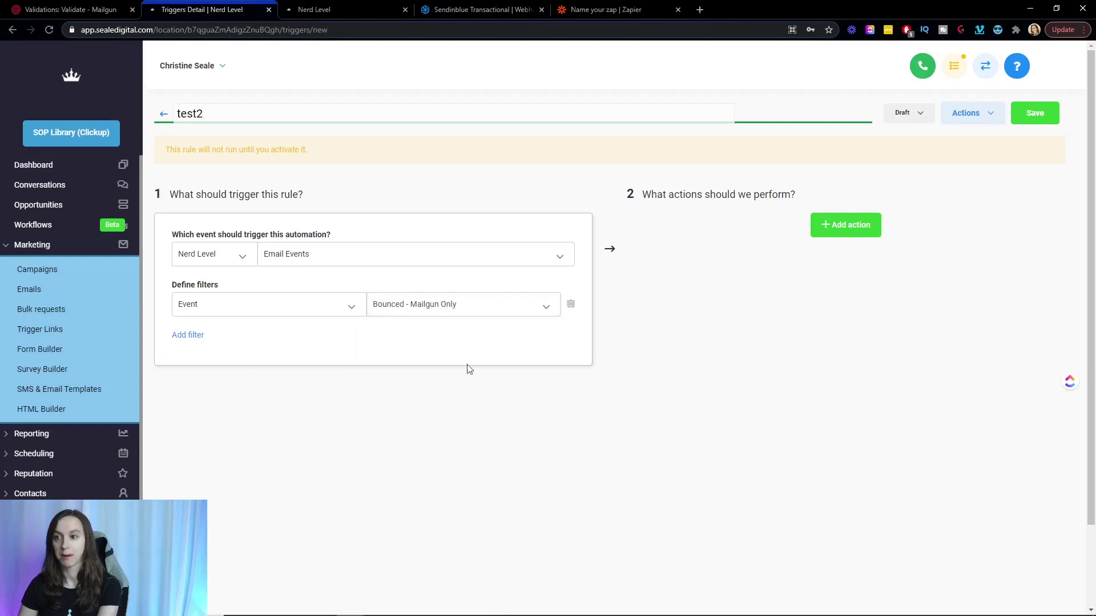
Step: Add an action that enables the contact's DND
{"action": "left_click", "coordinate": [820, 225]}
{"action": "left_click", "coordinate": [790, 257]}
{"action": "scroll", "coordinate": [851, 365], "scroll_direction": "down", "scroll_amount": 2}
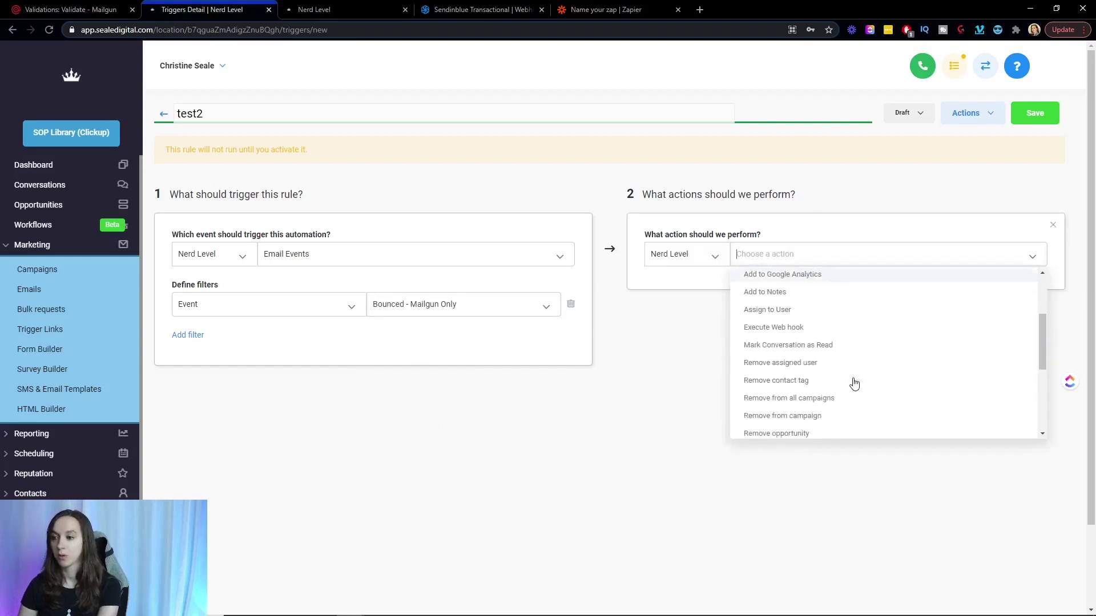
{"action": "scroll", "coordinate": [822, 336], "scroll_direction": "down", "scroll_amount": 2}
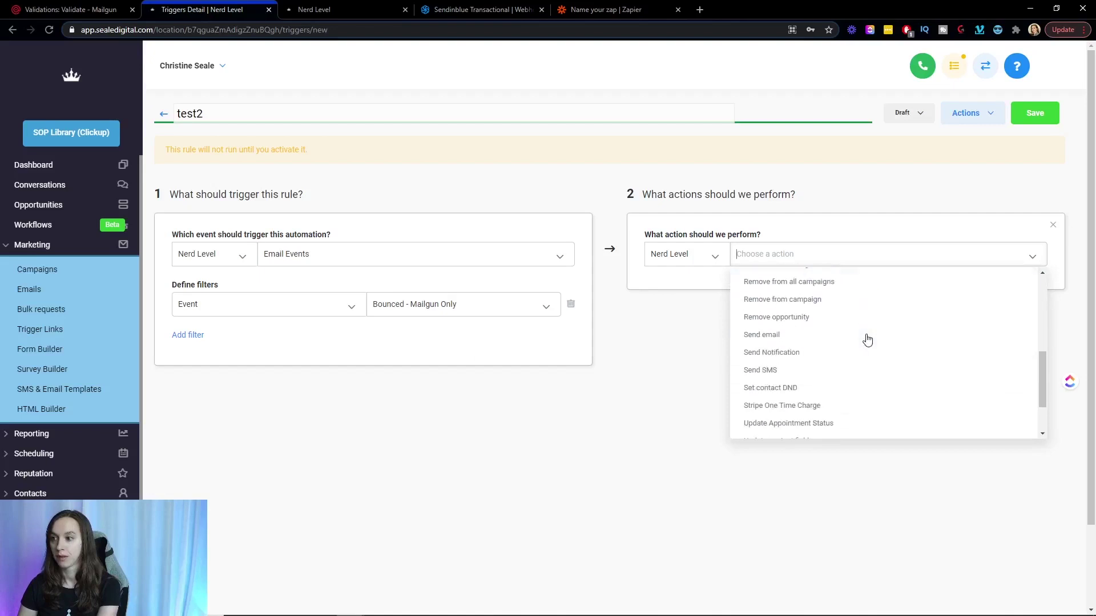
{"action": "left_click", "coordinate": [827, 386]}
{"action": "left_click", "coordinate": [738, 294]}
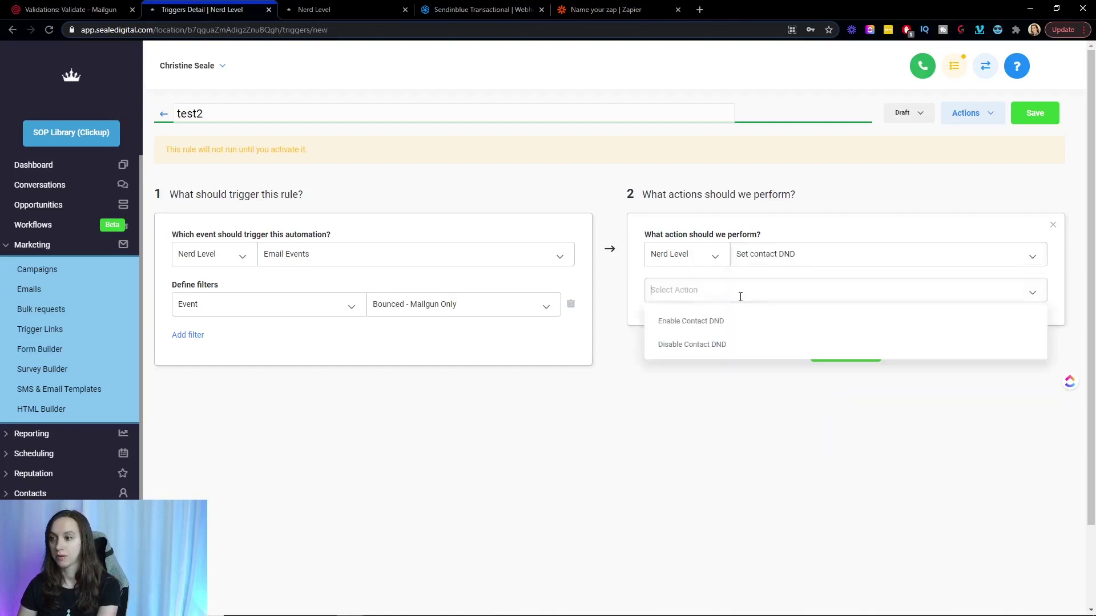
{"action": "left_click", "coordinate": [714, 319]}
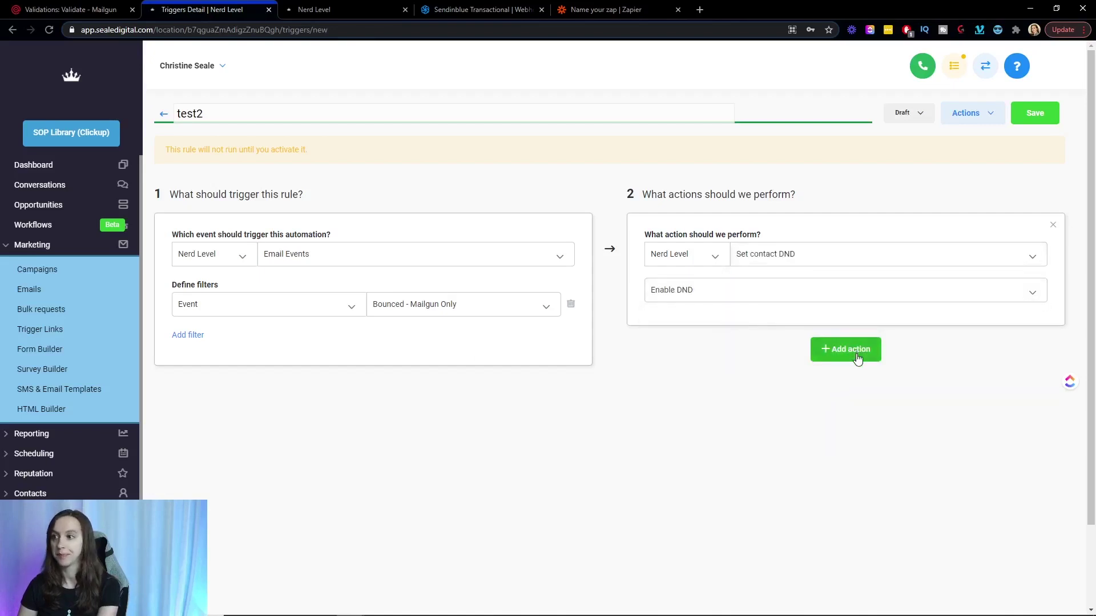
Step: Add a second action that tags the contact 'bounced', then set the rule to Active
{"action": "left_click", "coordinate": [856, 358]}
{"action": "left_click", "coordinate": [783, 377]}
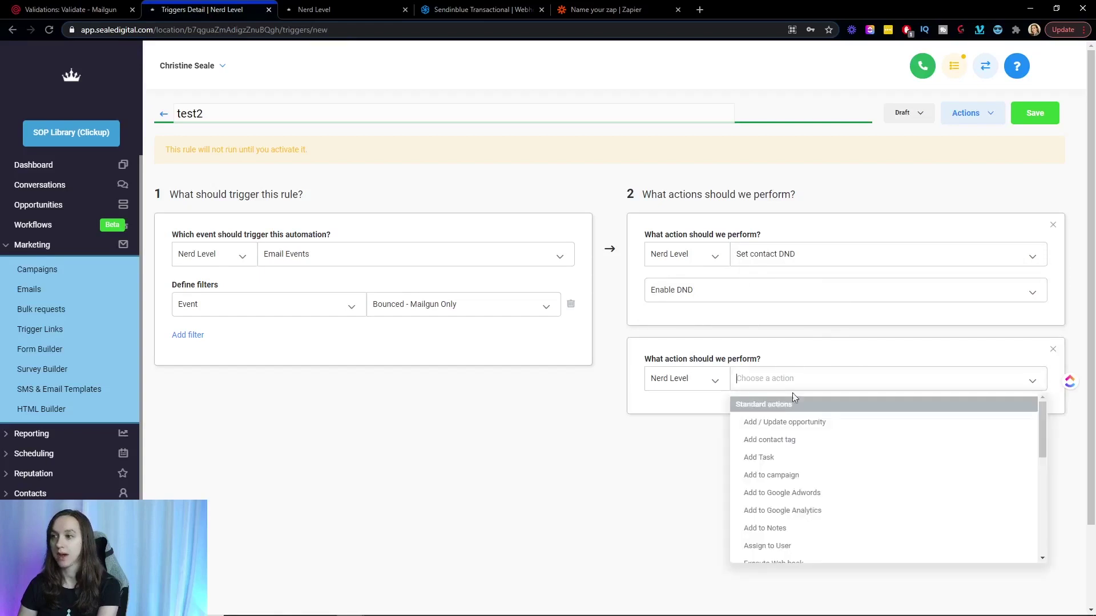
{"action": "left_click", "coordinate": [851, 441]}
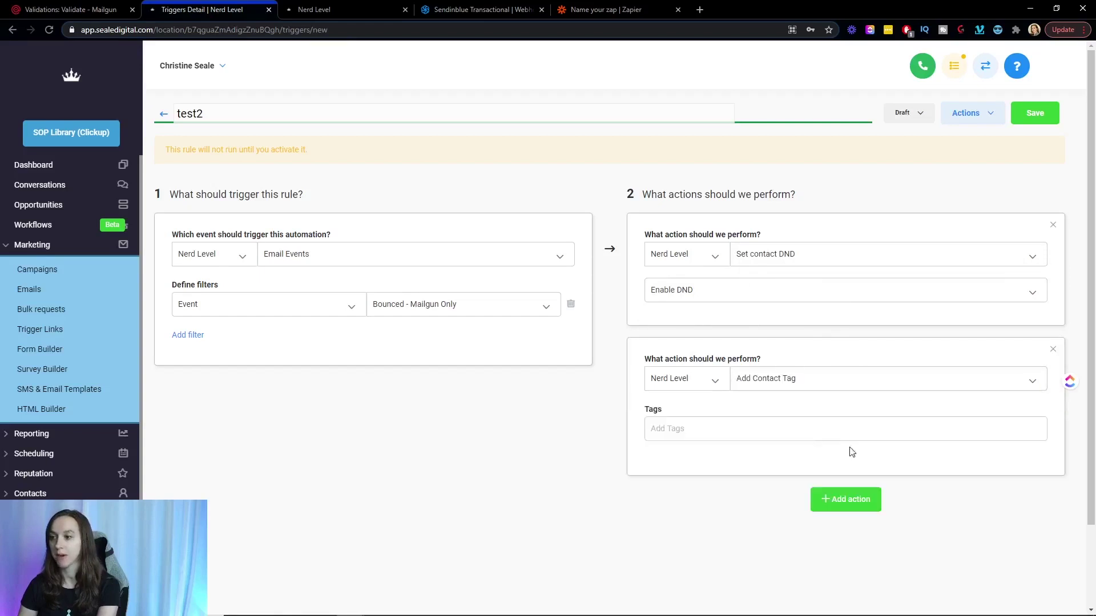
{"action": "left_click", "coordinate": [740, 418]}
{"action": "type", "text": "boun"}
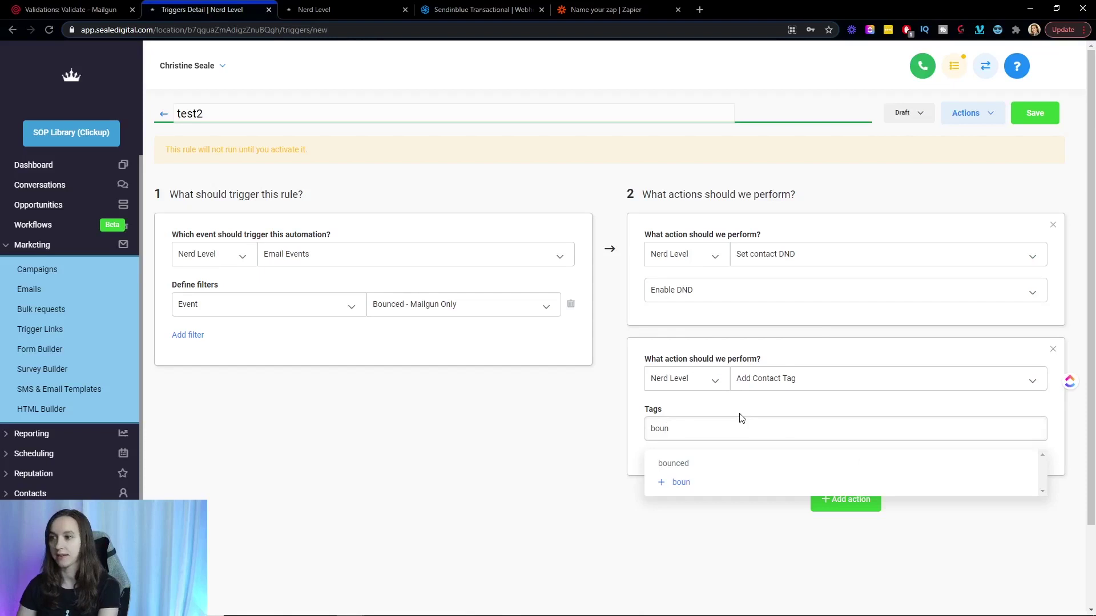
{"action": "left_click", "coordinate": [677, 462]}
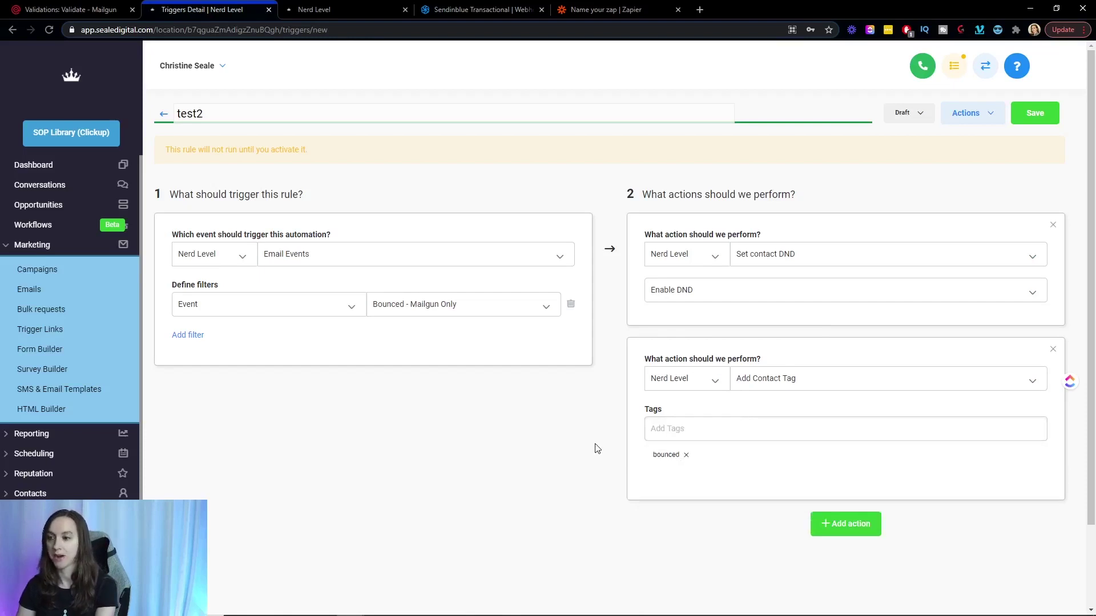
{"action": "left_click", "coordinate": [909, 114]}
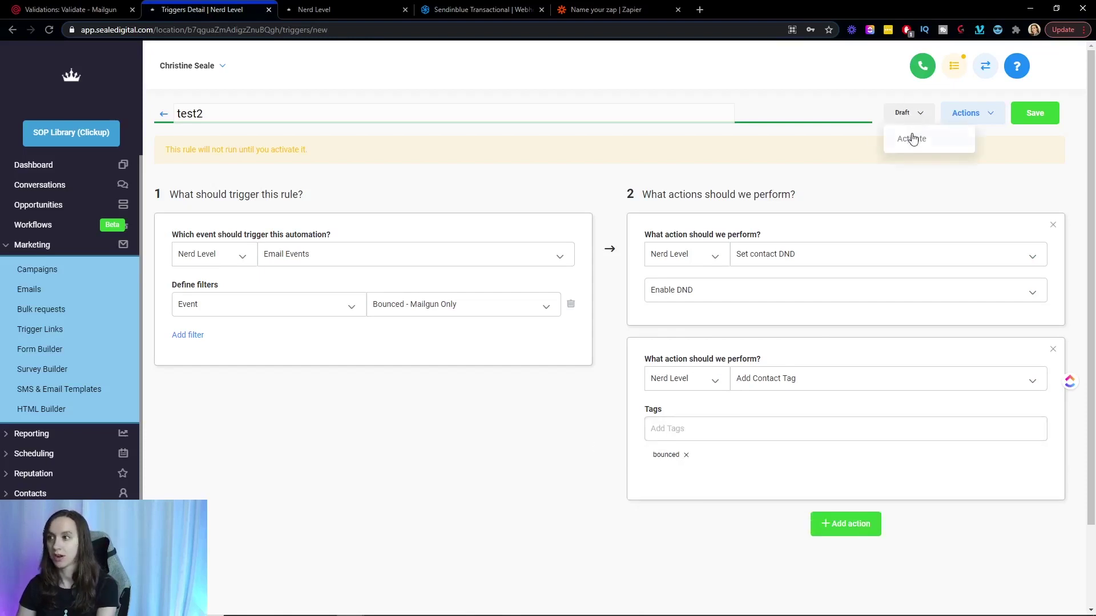
{"action": "left_click", "coordinate": [949, 146]}
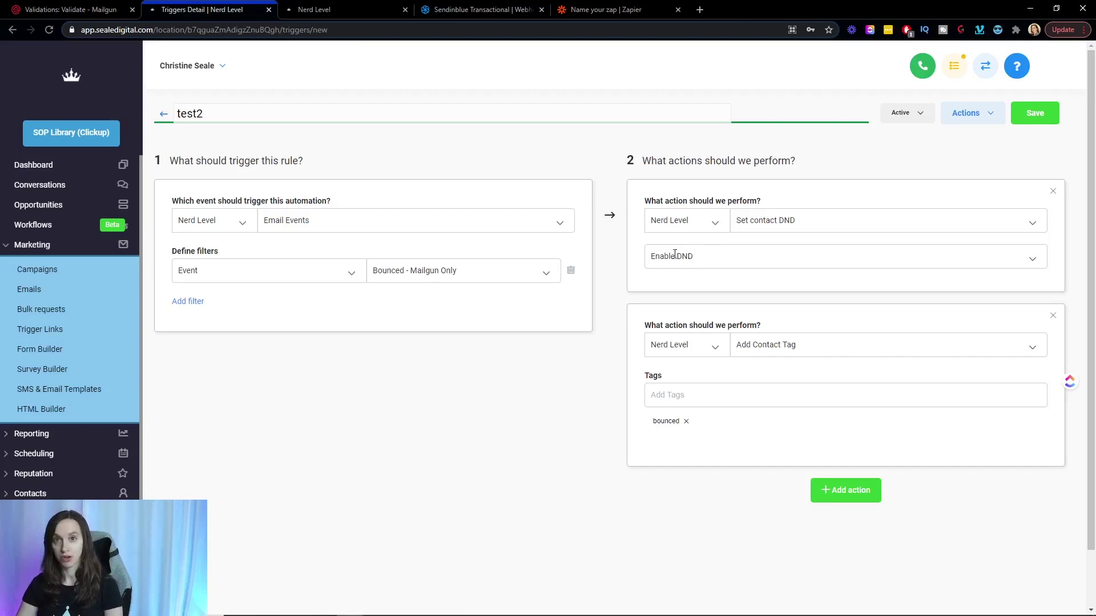
{"action": "left_click", "coordinate": [80, 136]}
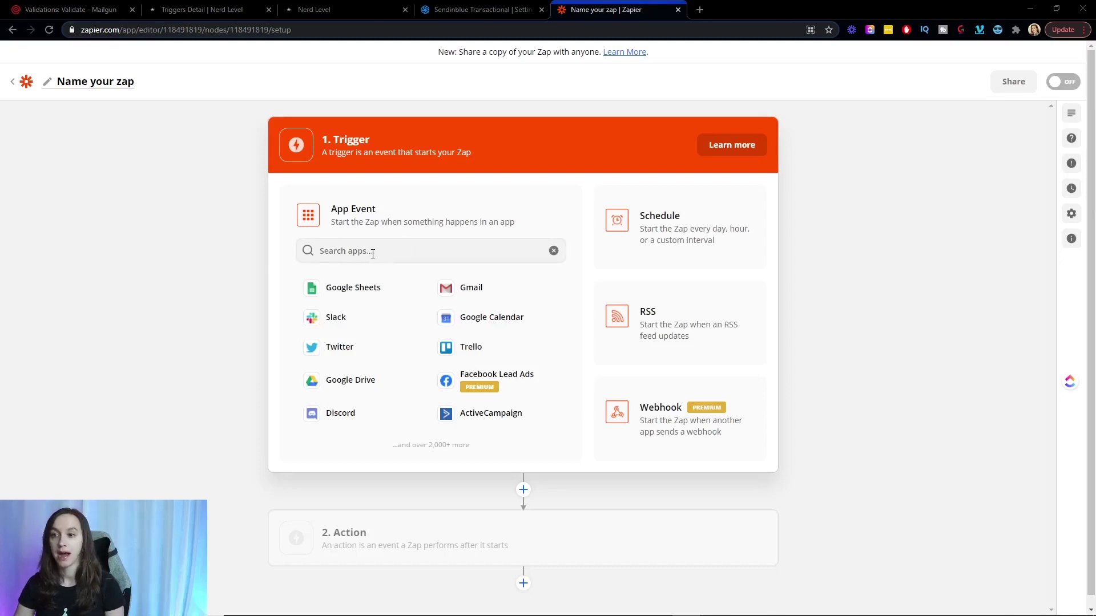
Step: Set the zap trigger to Webhooks by Zapier Catch Hook and copy its webhook URL
{"action": "left_click", "coordinate": [417, 255]}
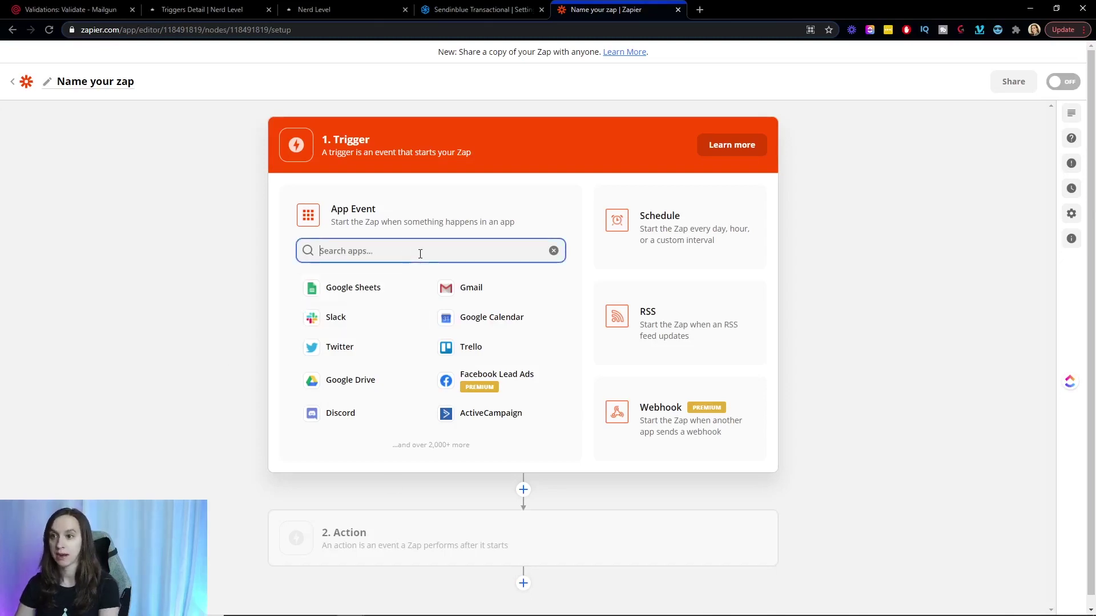
{"action": "type", "text": "webhoo"}
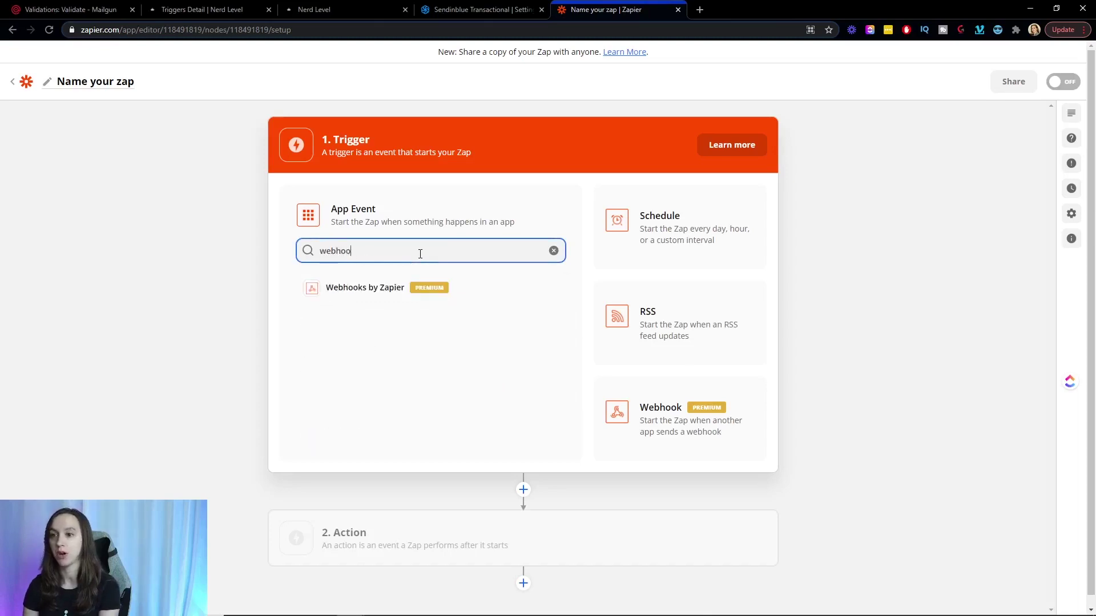
{"action": "left_click", "coordinate": [404, 290]}
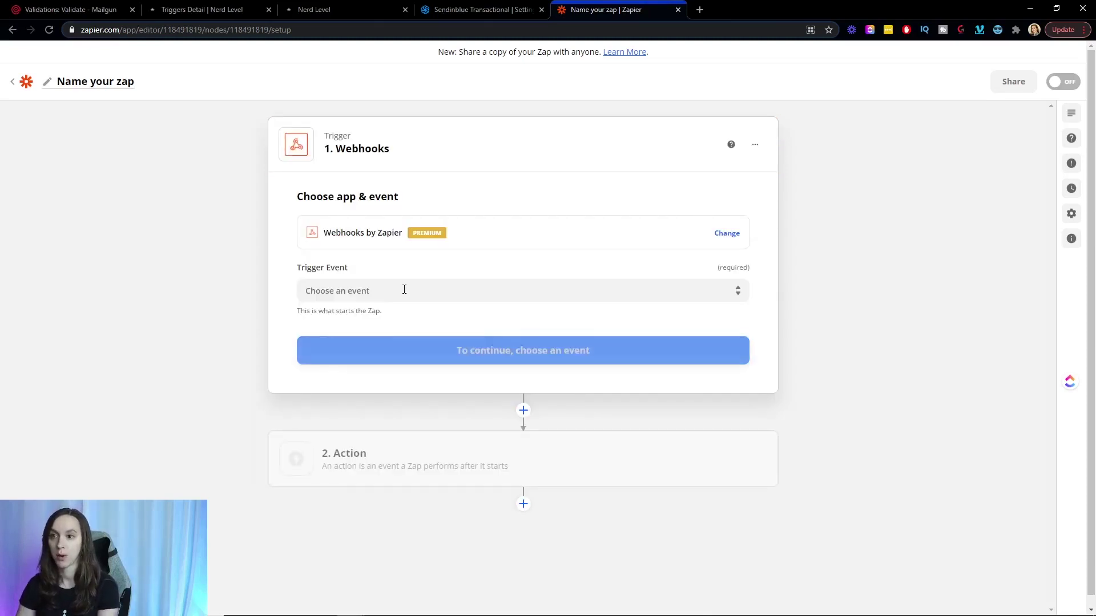
{"action": "left_click", "coordinate": [403, 290]}
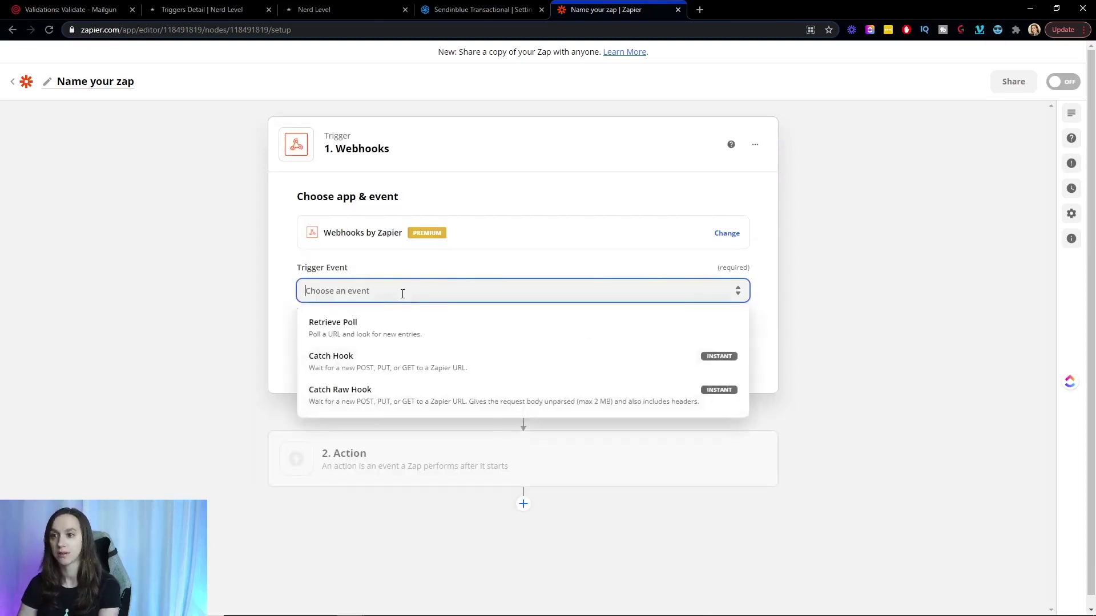
{"action": "left_click", "coordinate": [384, 365]}
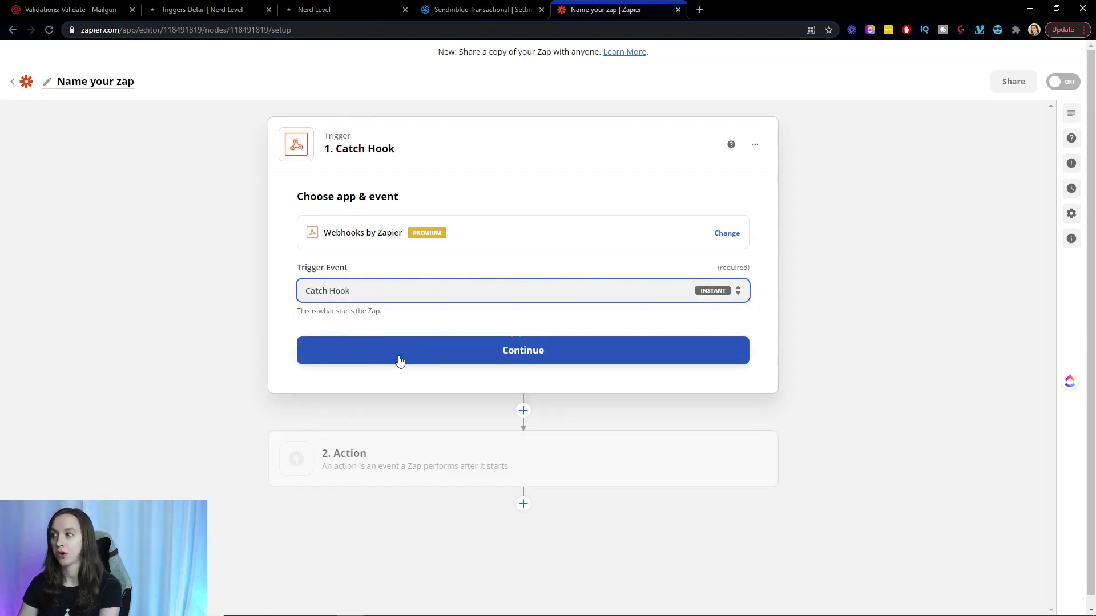
{"action": "left_click", "coordinate": [402, 357]}
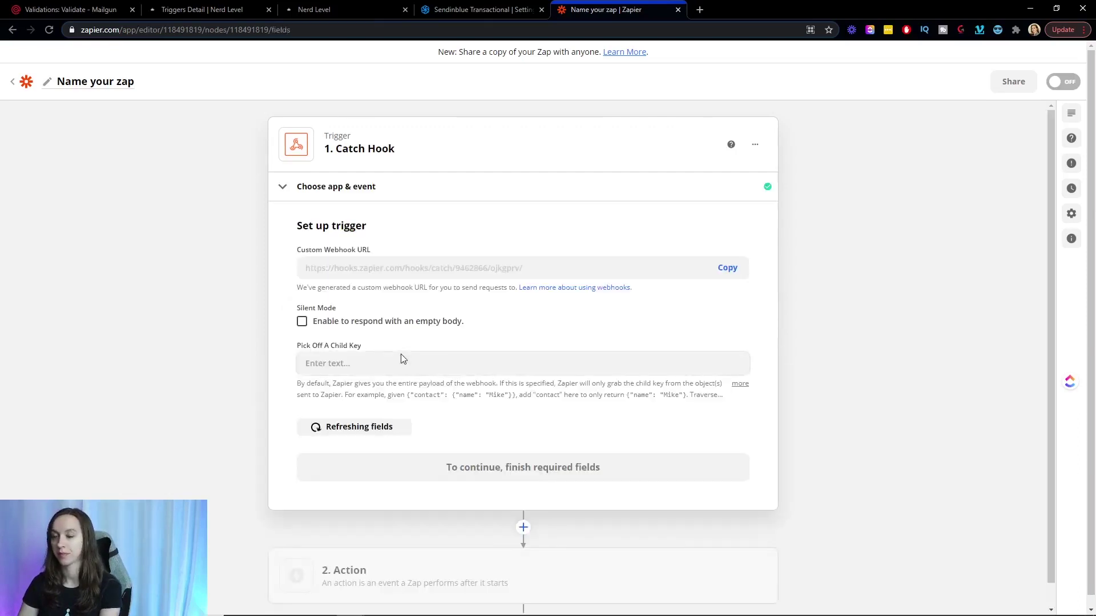
{"action": "left_click", "coordinate": [726, 274]}
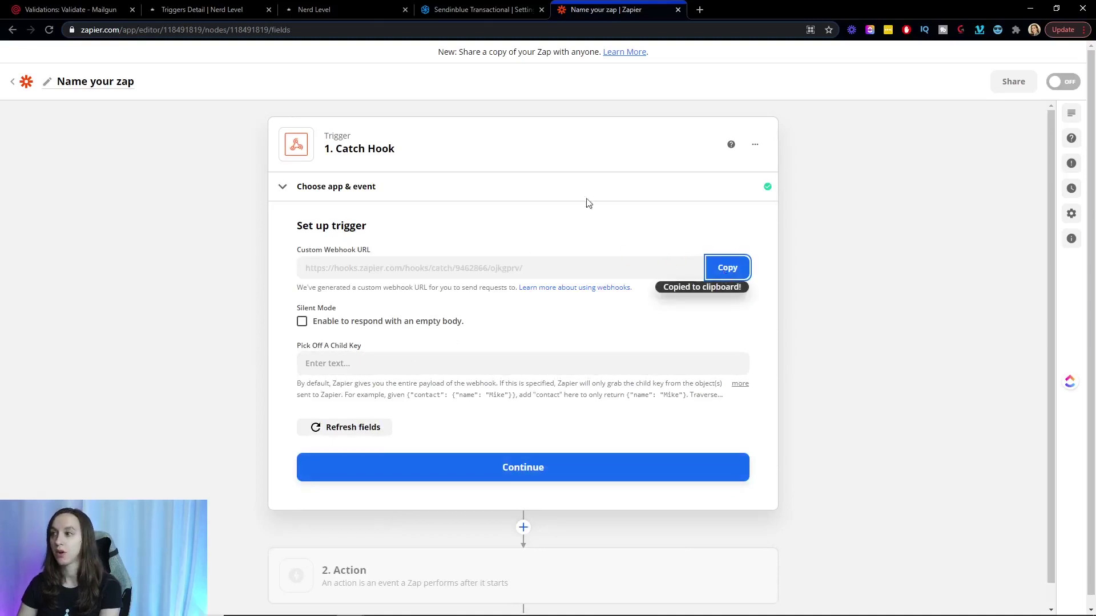
{"action": "left_click", "coordinate": [496, 10]}
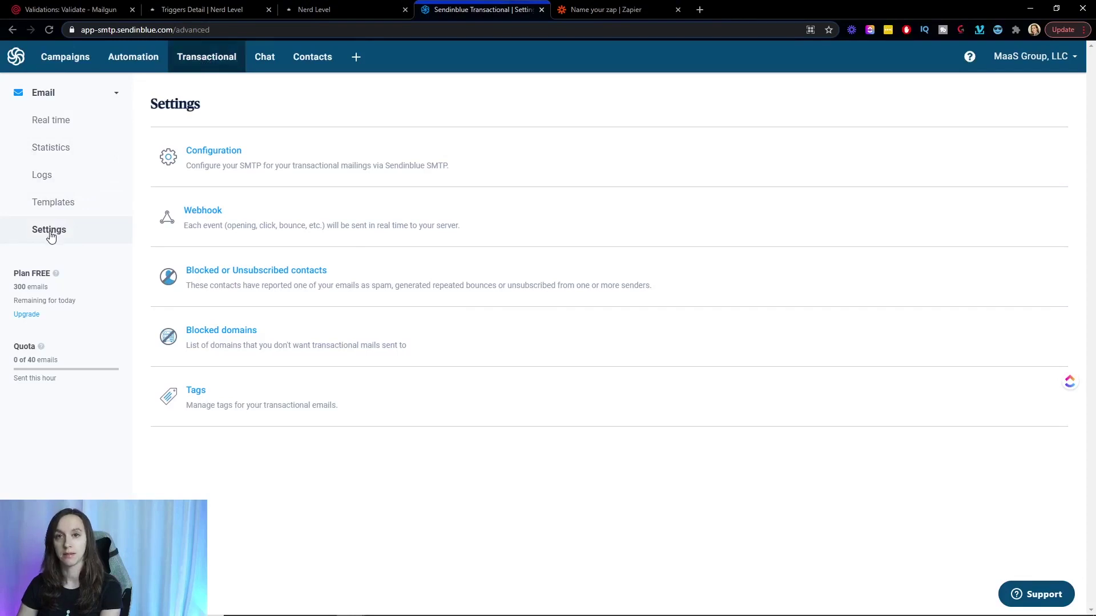
Step: Add a new Sendinblue webhook pointing at the pasted Zapier hook URL
{"action": "left_click", "coordinate": [209, 224]}
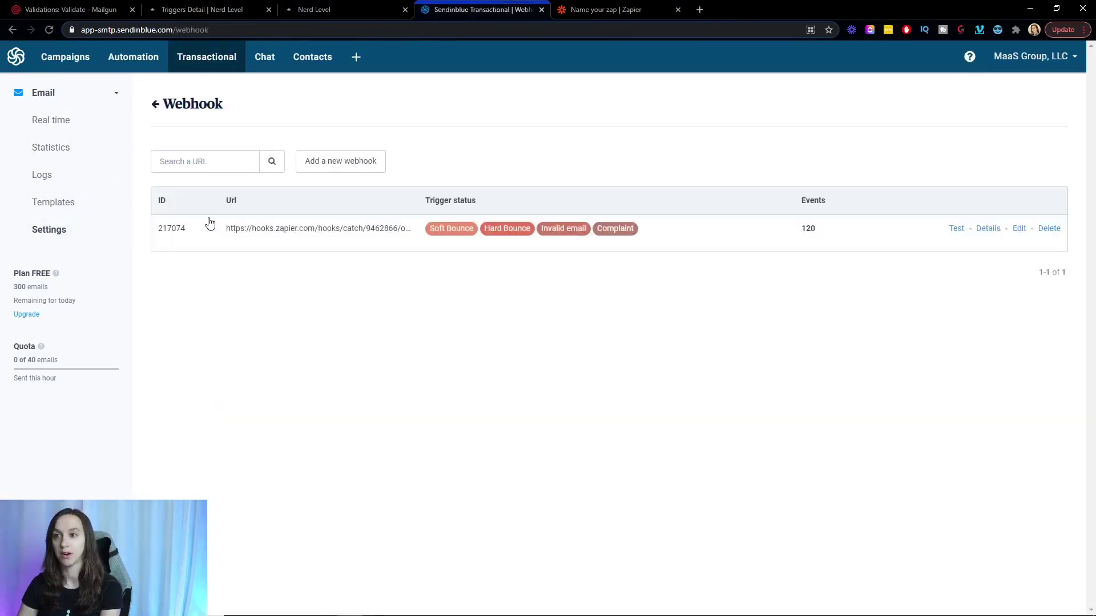
{"action": "left_click", "coordinate": [332, 168]}
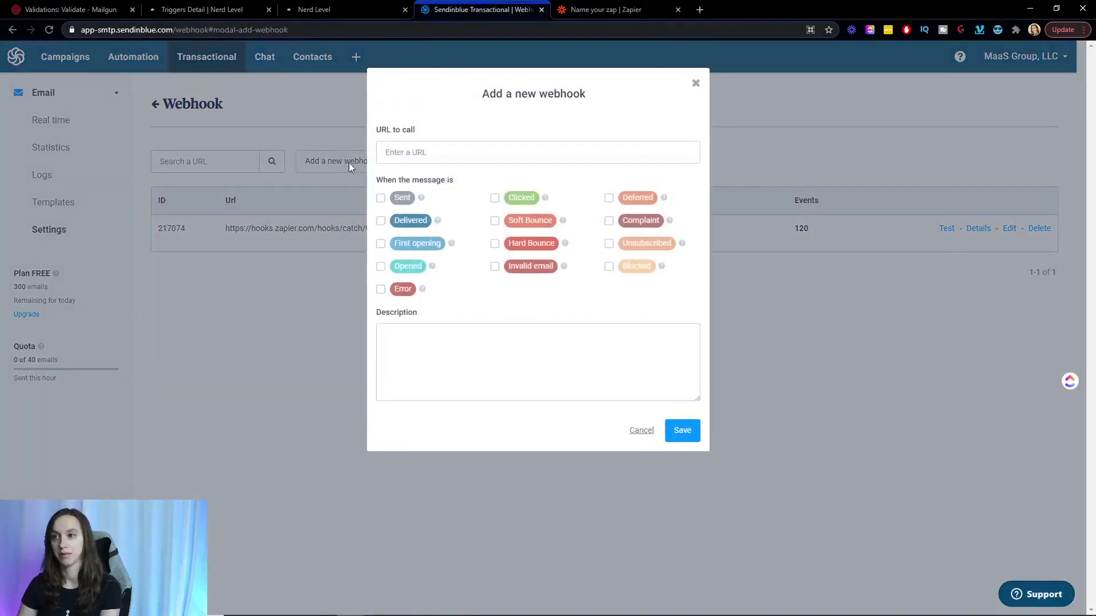
{"action": "right_click", "coordinate": [424, 158]}
{"action": "left_click", "coordinate": [453, 246]}
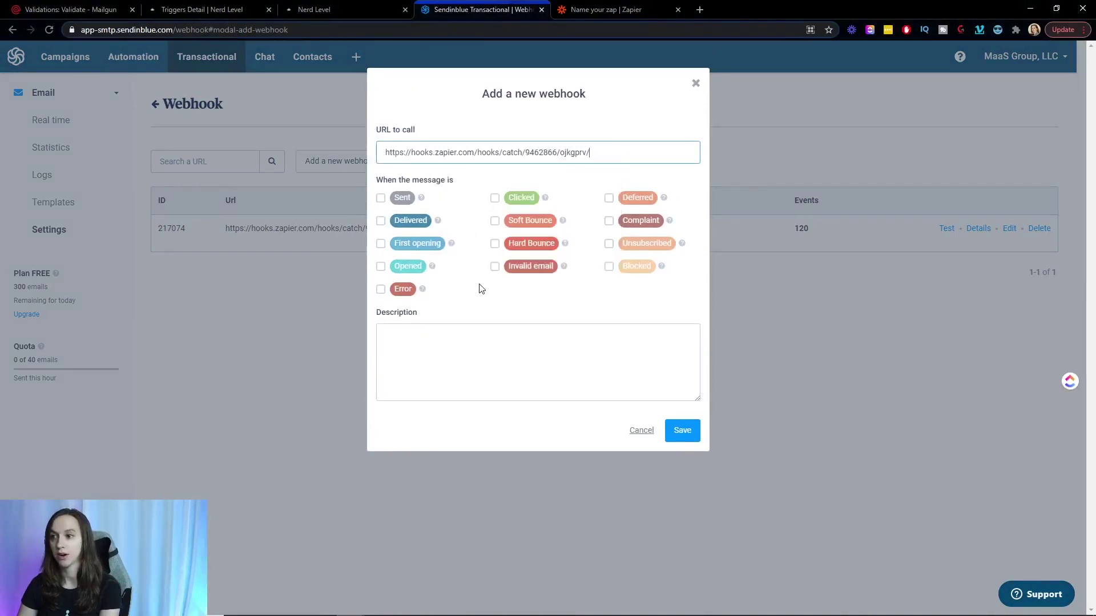
Step: Enable the Soft Bounce, Unsubscribed and Blocked events and save the webhook
{"action": "left_click", "coordinate": [496, 224]}
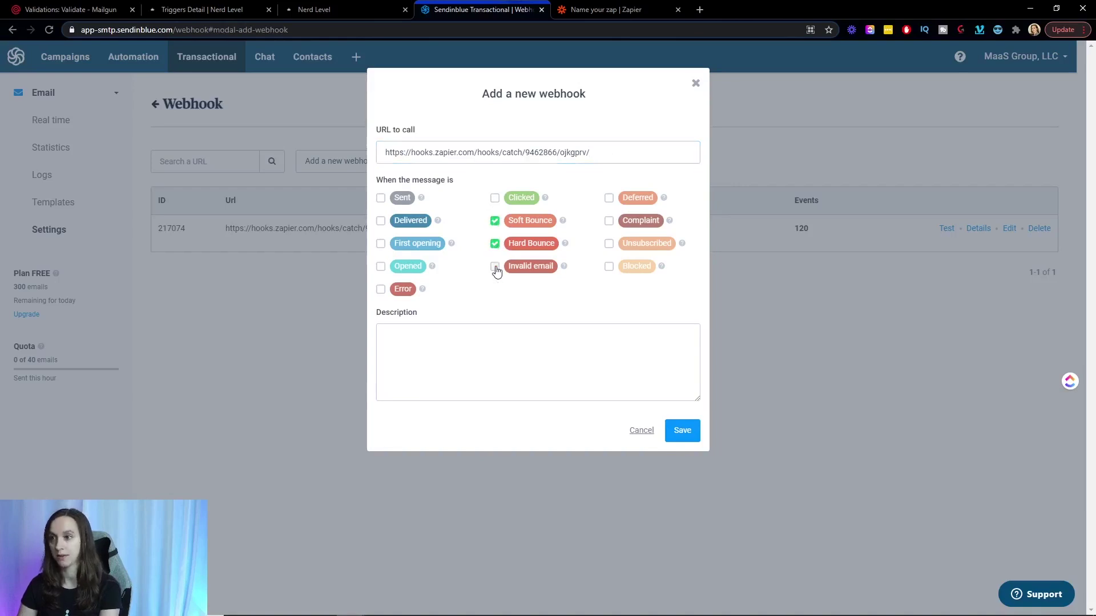
{"action": "left_click", "coordinate": [608, 244]}
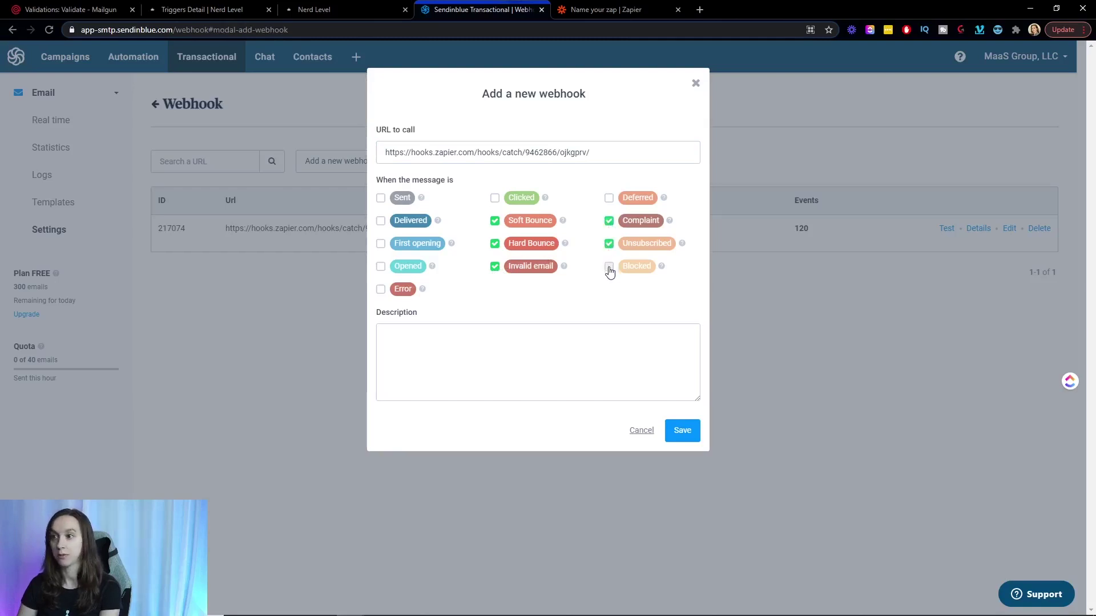
{"action": "left_click", "coordinate": [609, 267]}
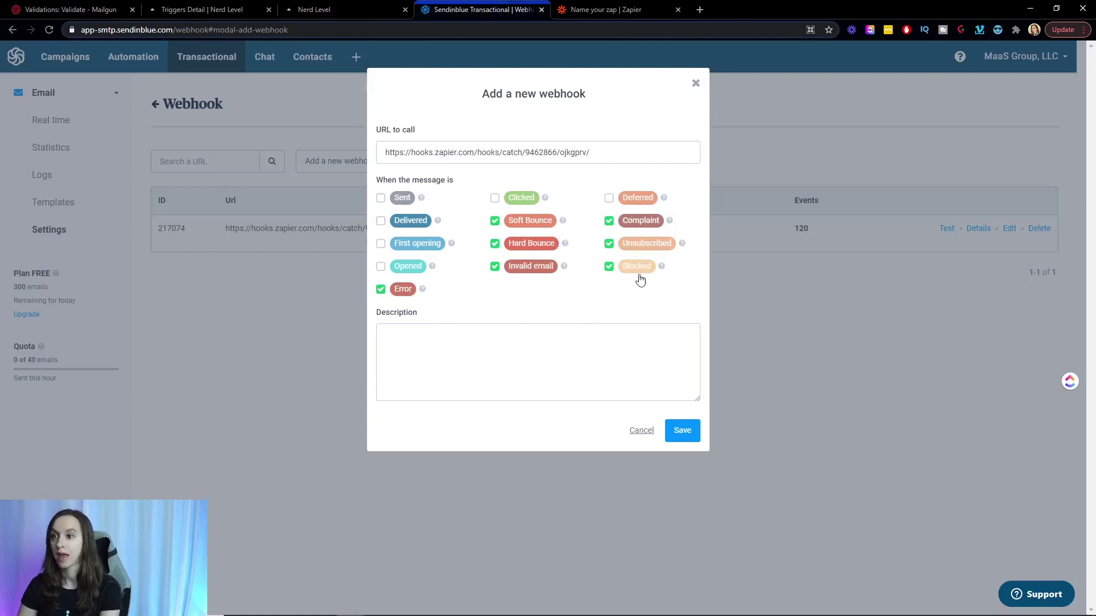
{"action": "left_click", "coordinate": [683, 431]}
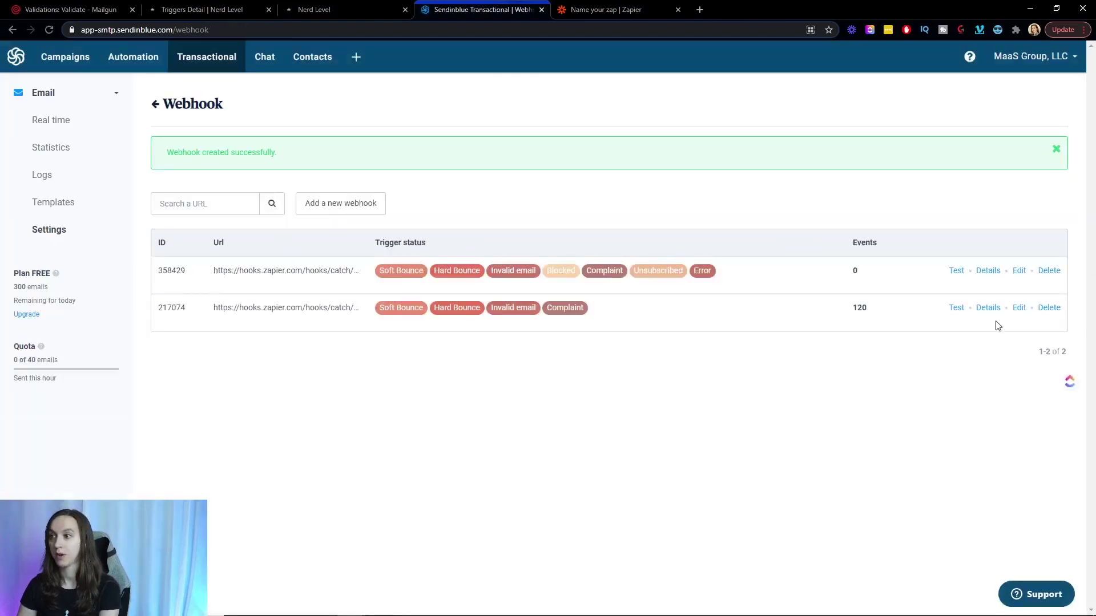
Step: Send a test request from the new webhook 358429 to Zapier
{"action": "left_click", "coordinate": [958, 272]}
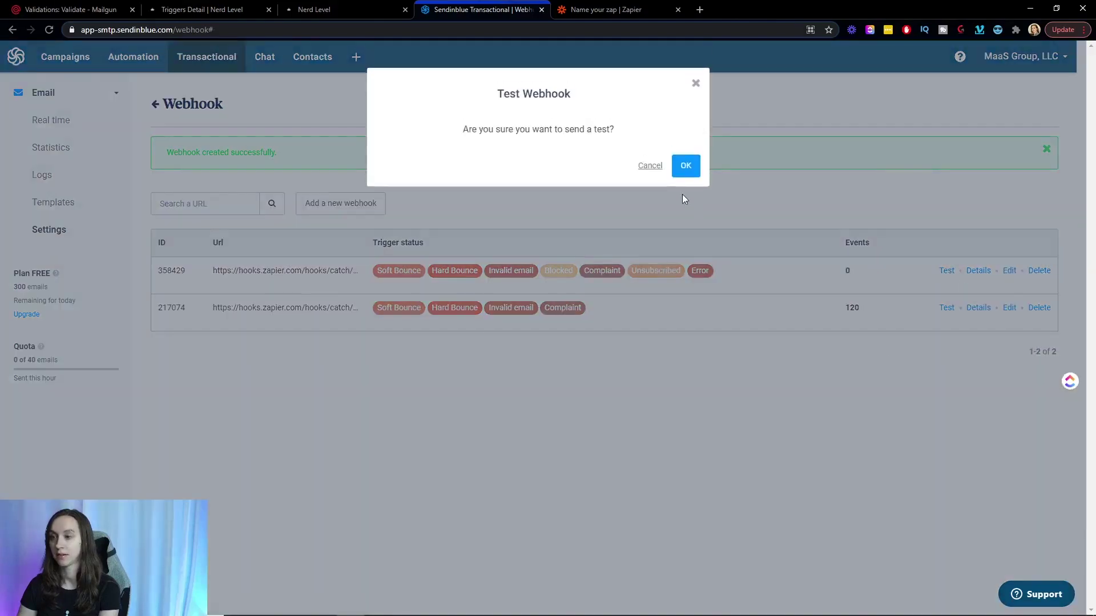
{"action": "left_click", "coordinate": [685, 167]}
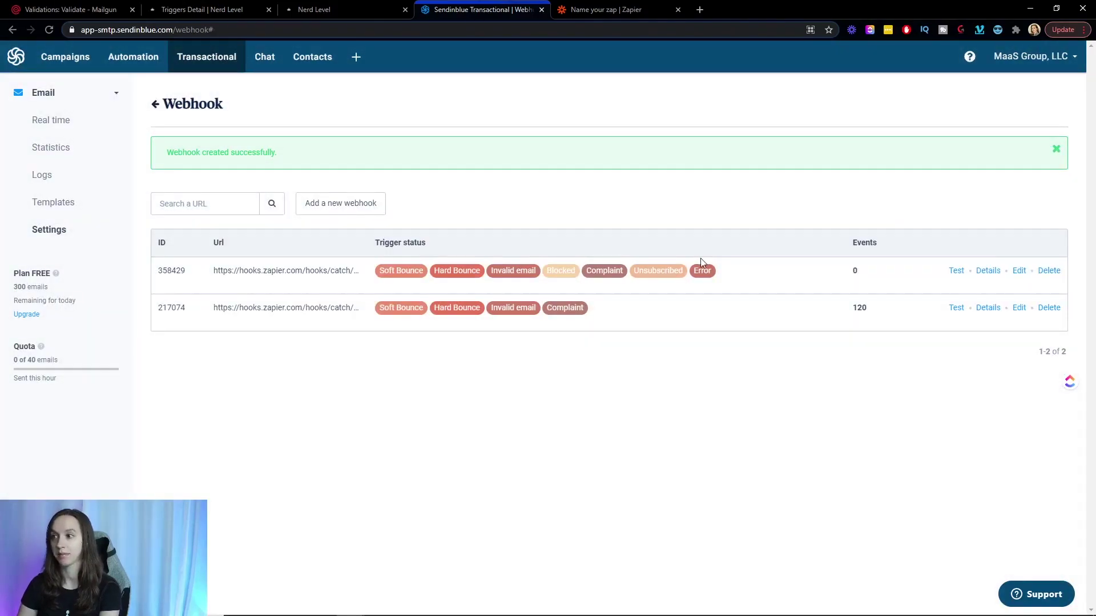
{"action": "left_click", "coordinate": [609, 8]}
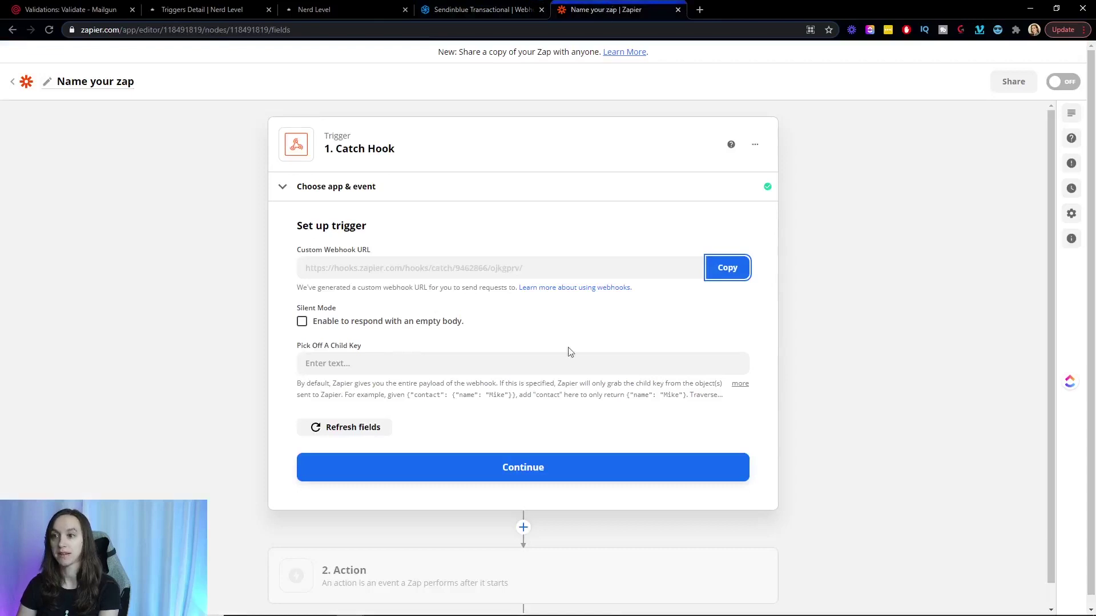
Step: Test the Catch Hook trigger and accept the caught soft_bounce sample request
{"action": "left_click", "coordinate": [572, 476]}
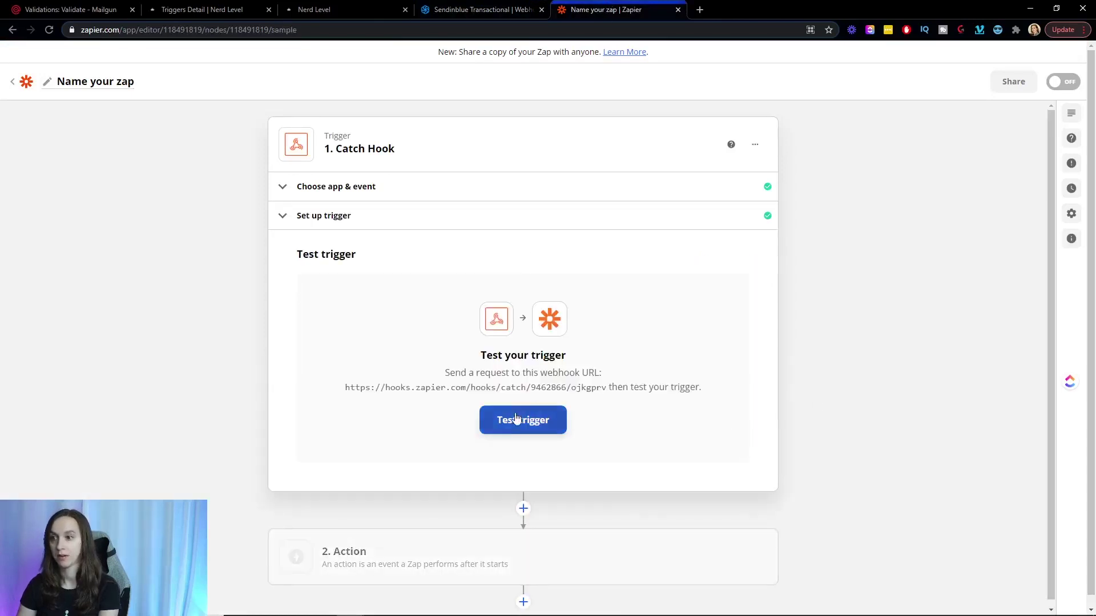
{"action": "left_click", "coordinate": [525, 420]}
{"action": "scroll", "coordinate": [796, 381], "scroll_direction": "down", "scroll_amount": 1}
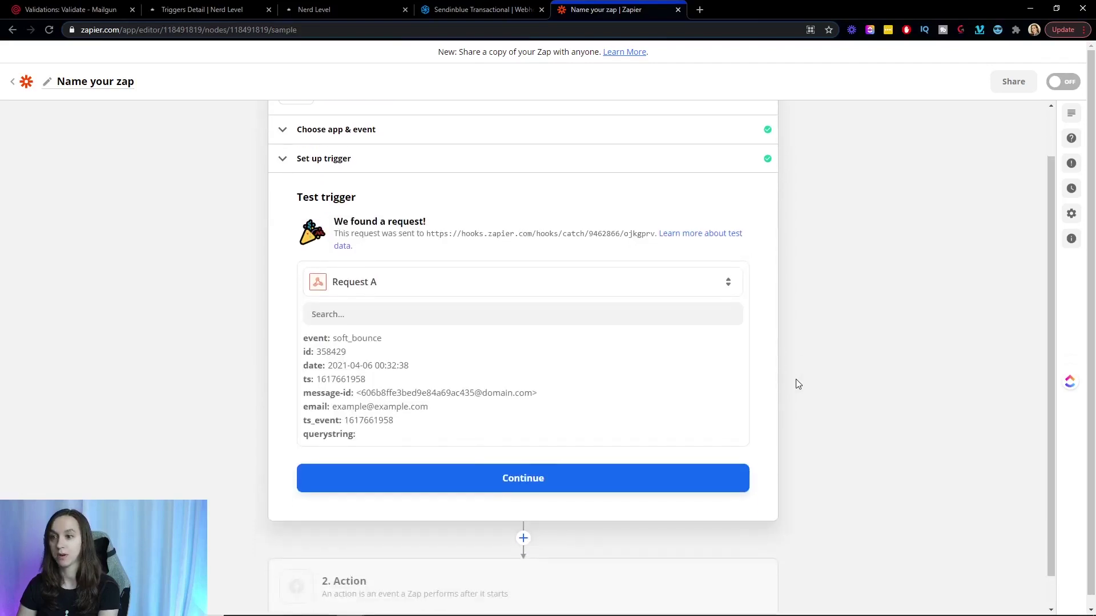
{"action": "left_click", "coordinate": [452, 487]}
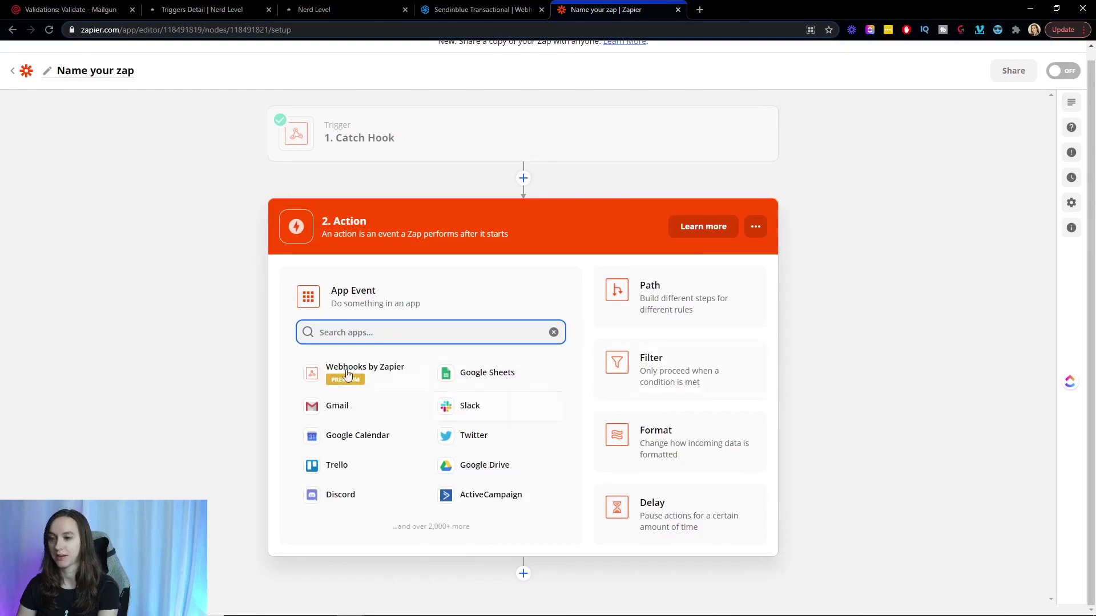
Step: Choose HighLevel's Stop All Campaign's for Lead action with the connected HighLevel account
{"action": "type", "text": "high"}
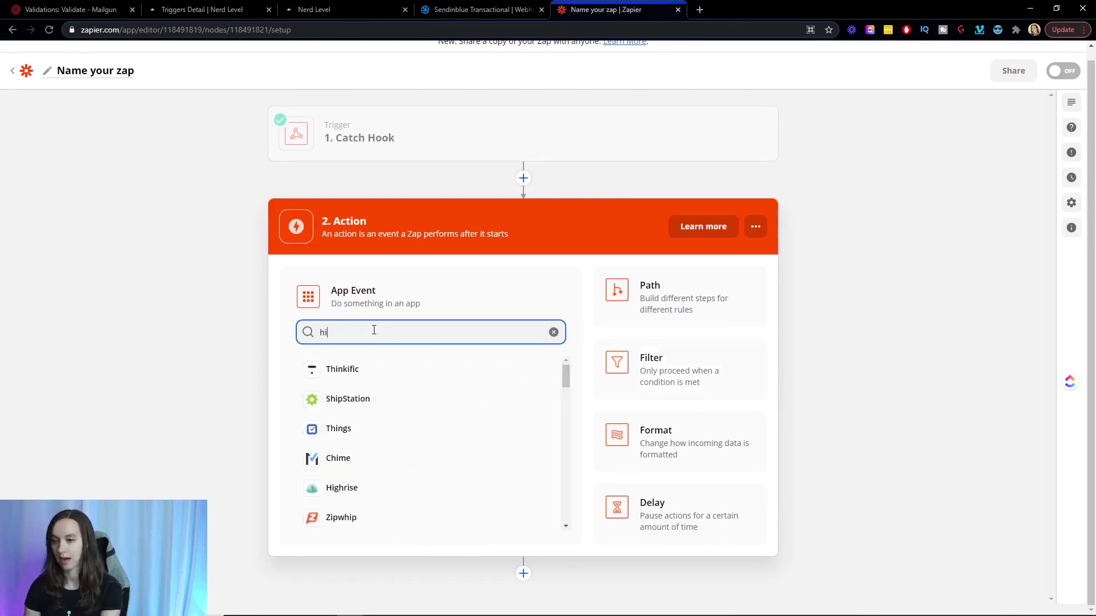
{"action": "left_click", "coordinate": [378, 460]}
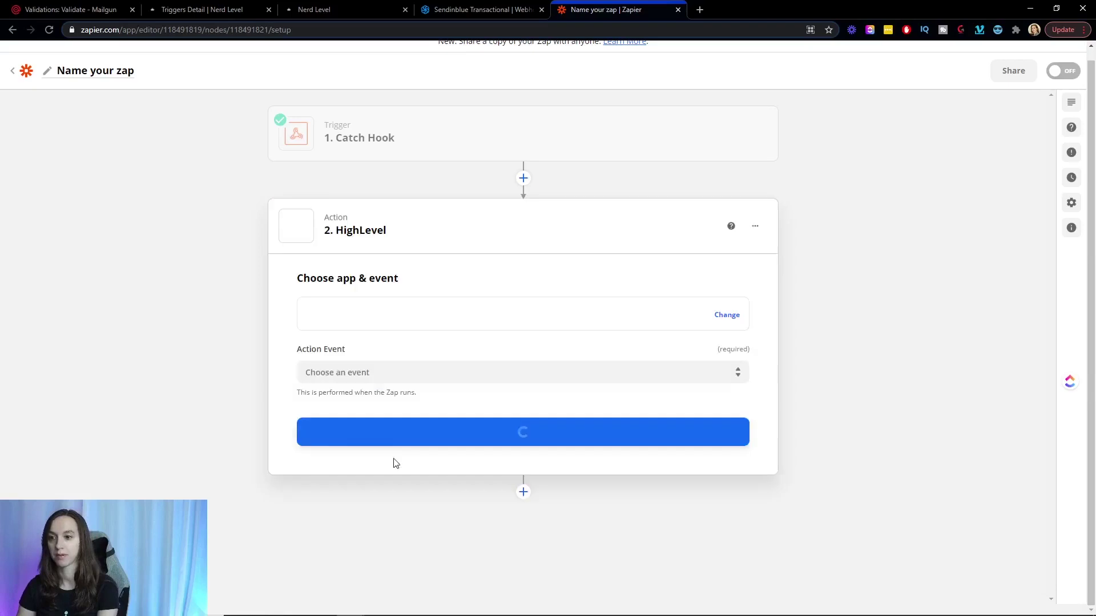
{"action": "left_click", "coordinate": [435, 375]}
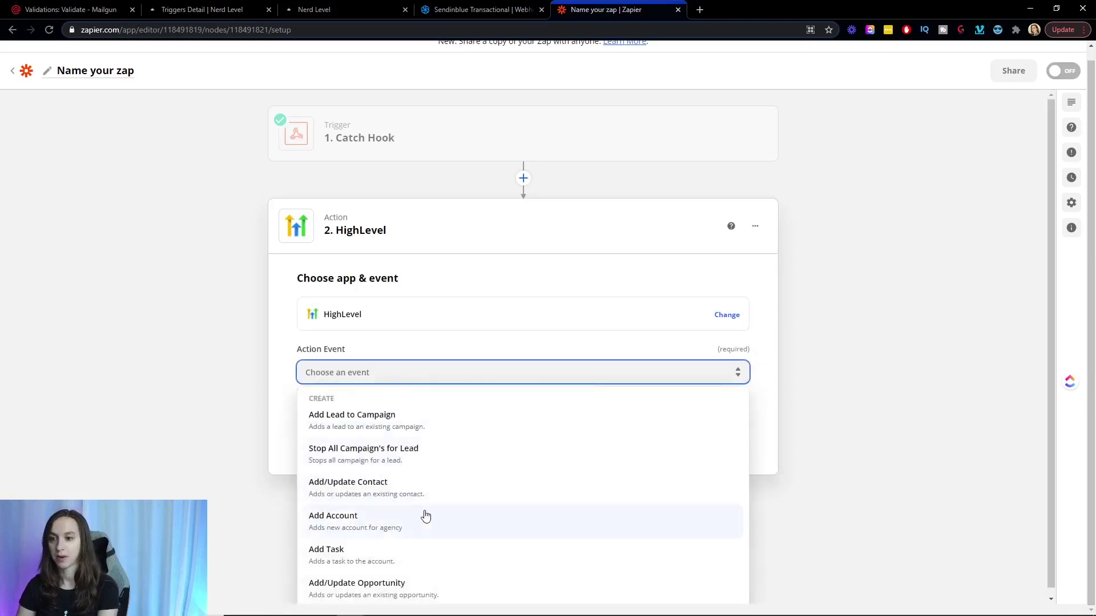
{"action": "left_click", "coordinate": [411, 460]}
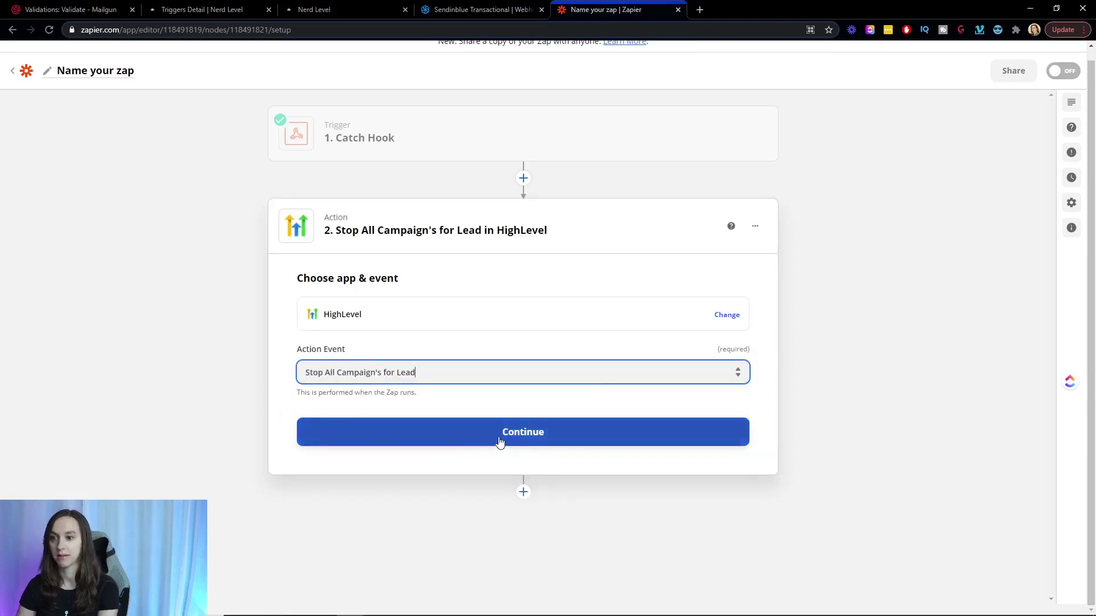
{"action": "left_click", "coordinate": [533, 434]}
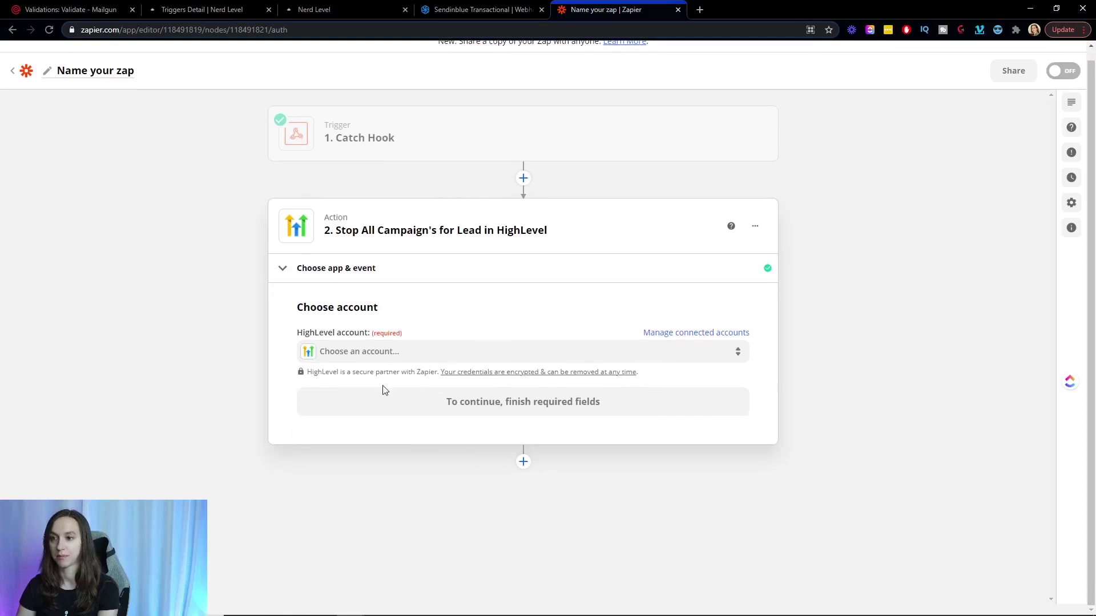
{"action": "left_click", "coordinate": [405, 358]}
{"action": "left_click", "coordinate": [383, 448]}
{"action": "left_click", "coordinate": [441, 409]}
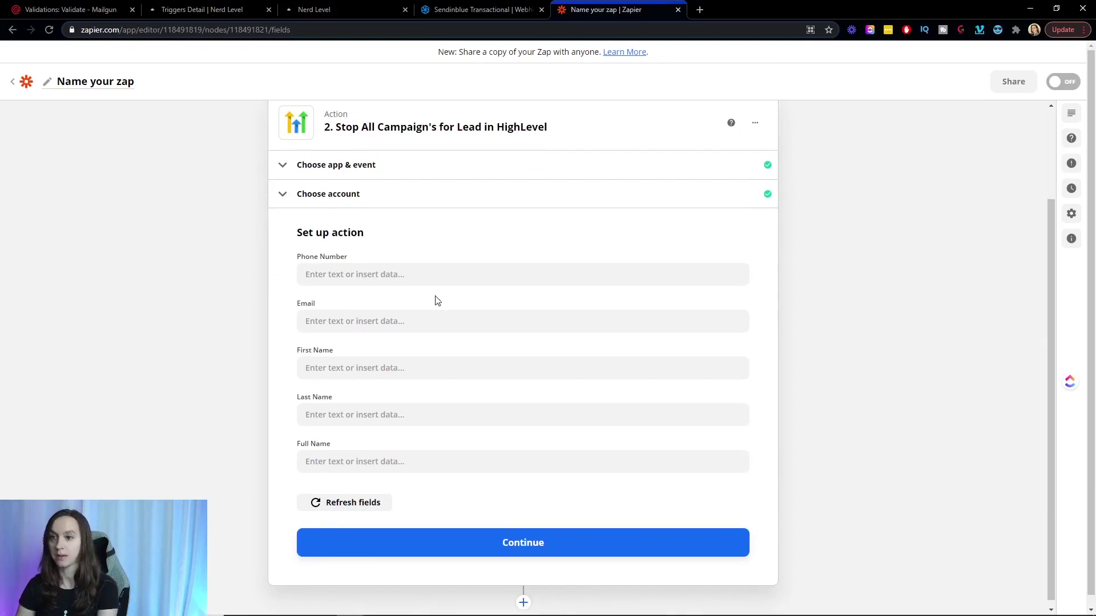
Step: Map the caught 1. Email into the Email field and skip the action test
{"action": "left_click", "coordinate": [374, 315]}
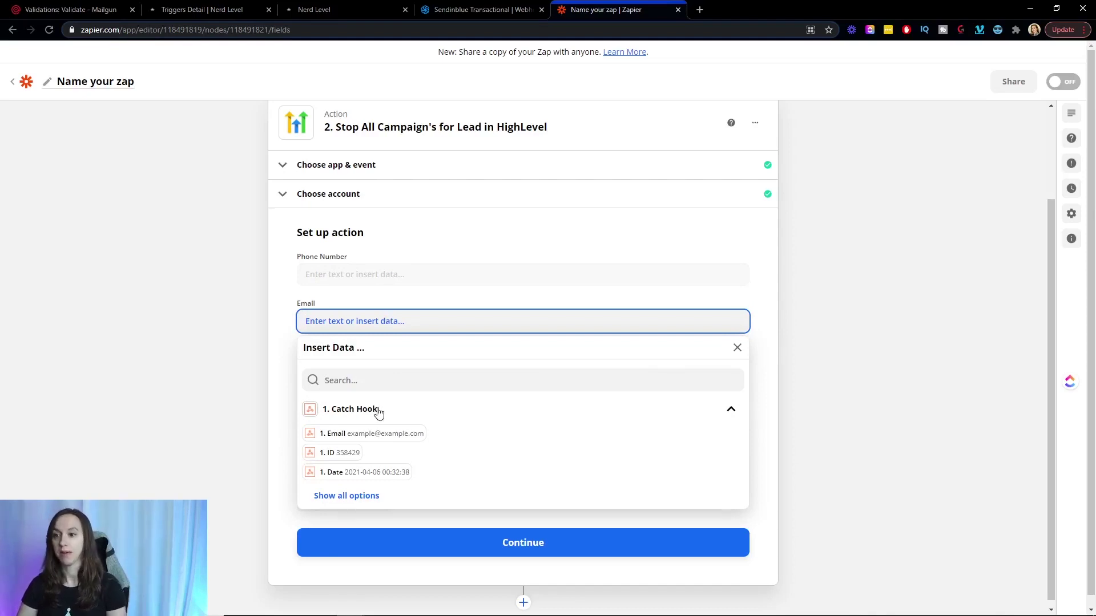
{"action": "left_click", "coordinate": [371, 433]}
{"action": "left_click", "coordinate": [255, 378]}
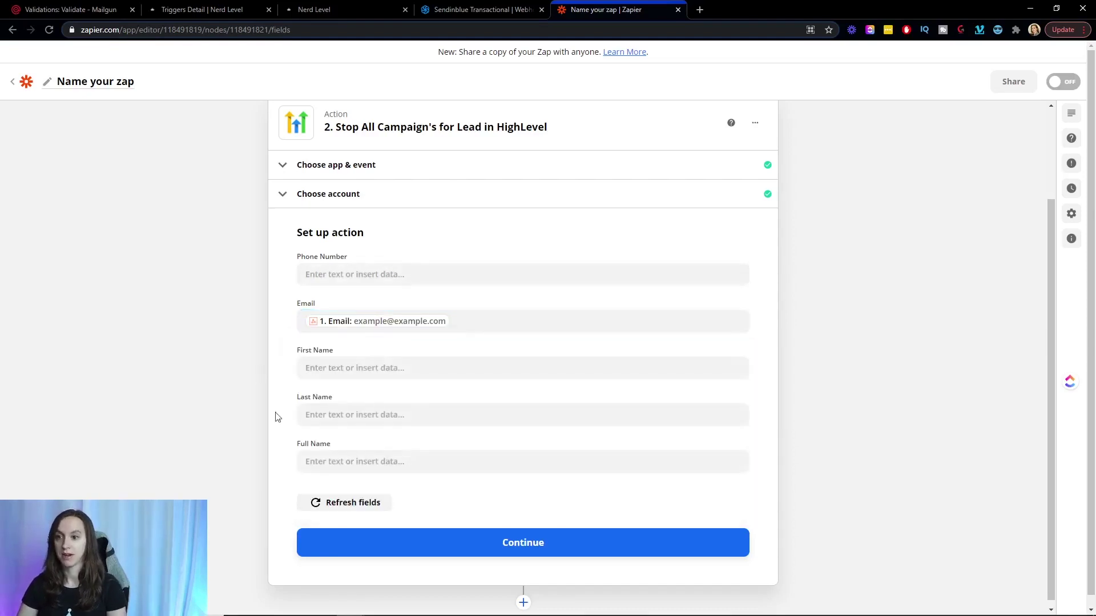
{"action": "left_click", "coordinate": [531, 556]}
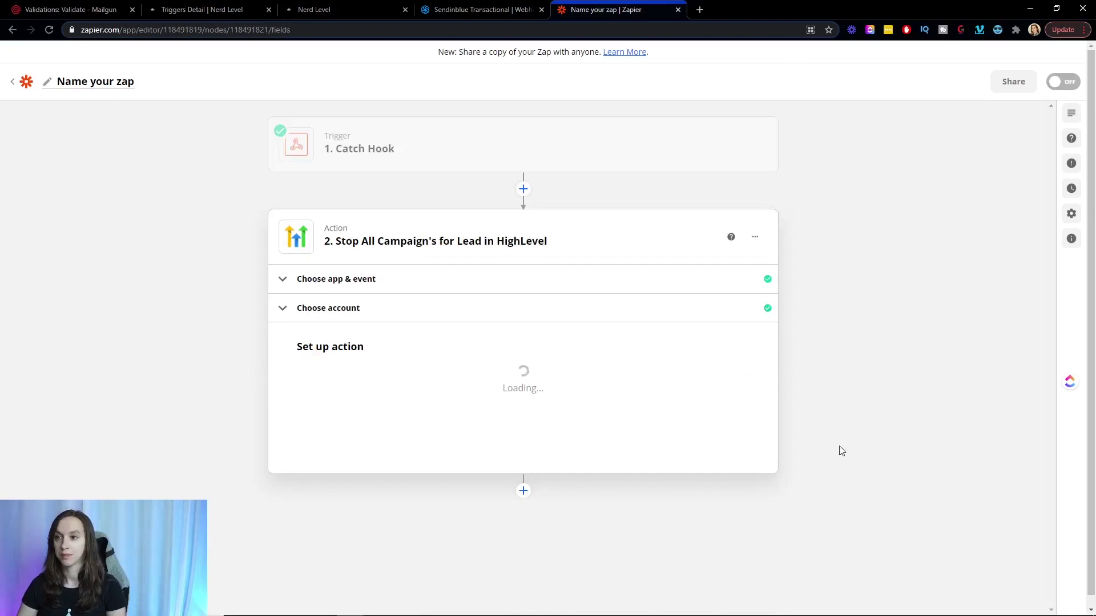
{"action": "scroll", "coordinate": [854, 451], "scroll_direction": "down", "scroll_amount": 2}
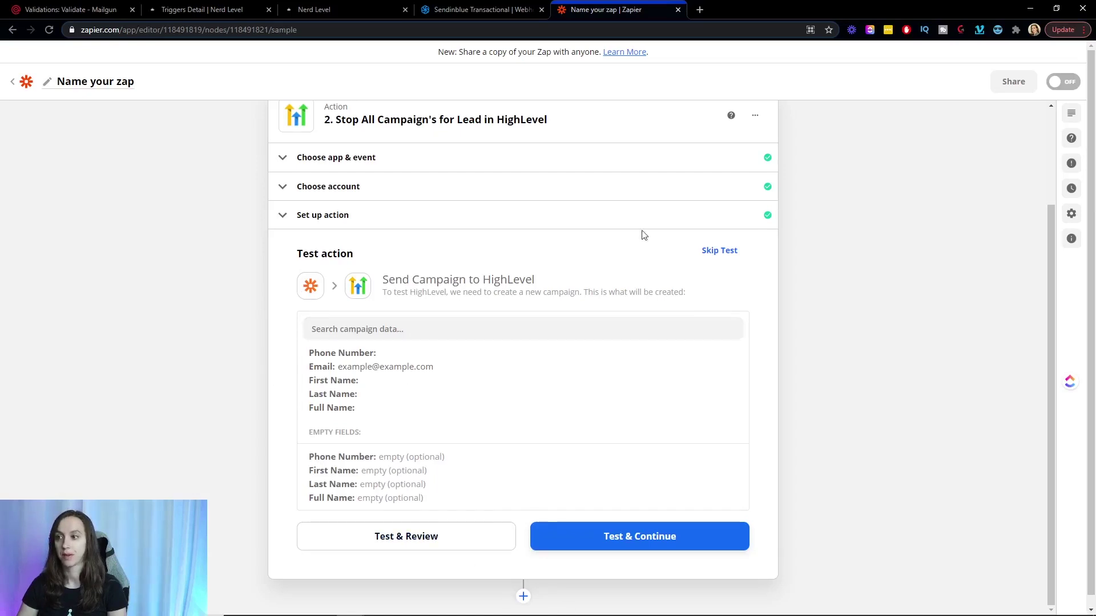
{"action": "left_click", "coordinate": [724, 253]}
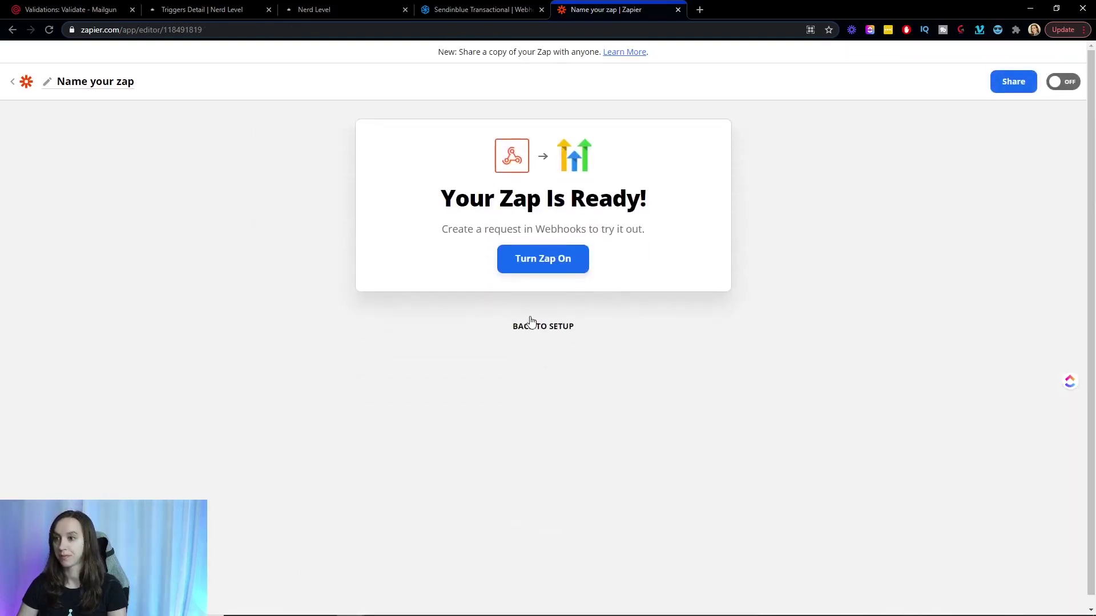
Step: Add a third step, HighLevel Add/Update Opportunity, using the connected HighLevel account
{"action": "left_click", "coordinate": [542, 329]}
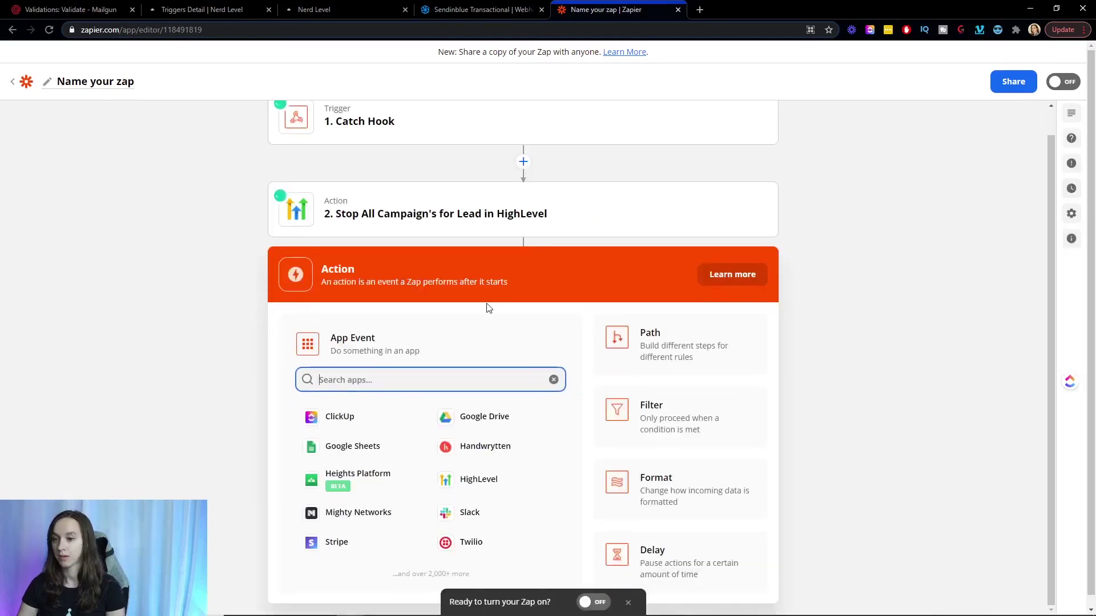
{"action": "type", "text": "high"}
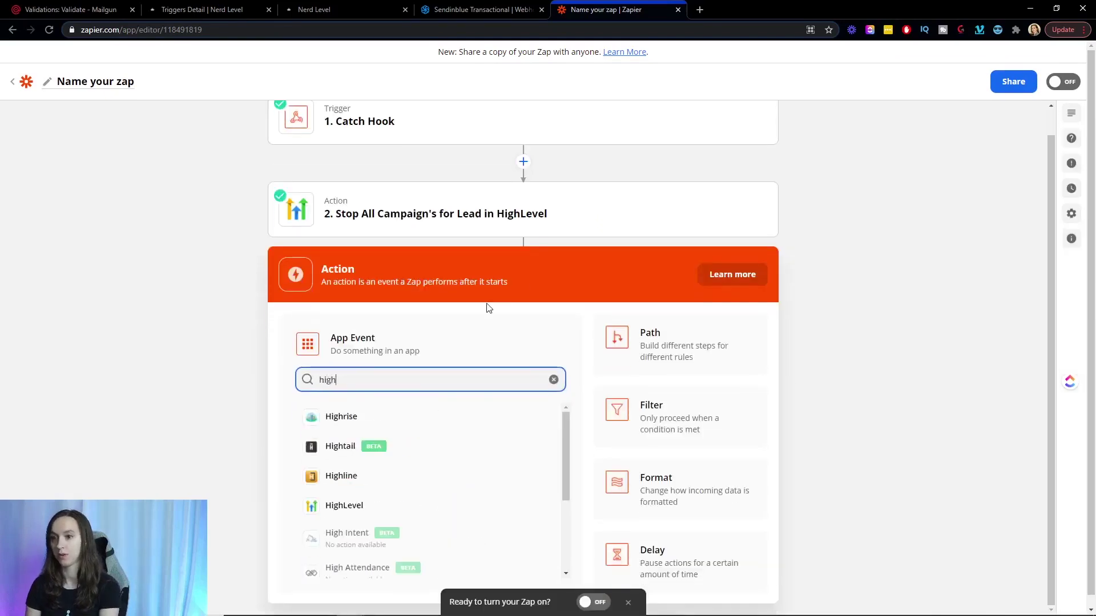
{"action": "left_click", "coordinate": [404, 507]}
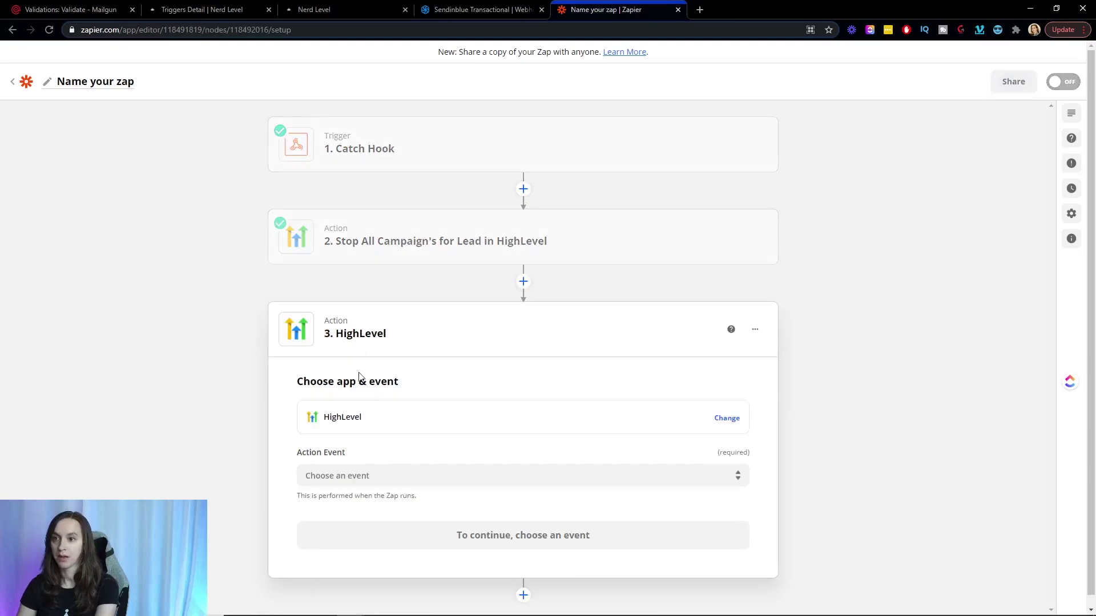
{"action": "left_click", "coordinate": [350, 475]}
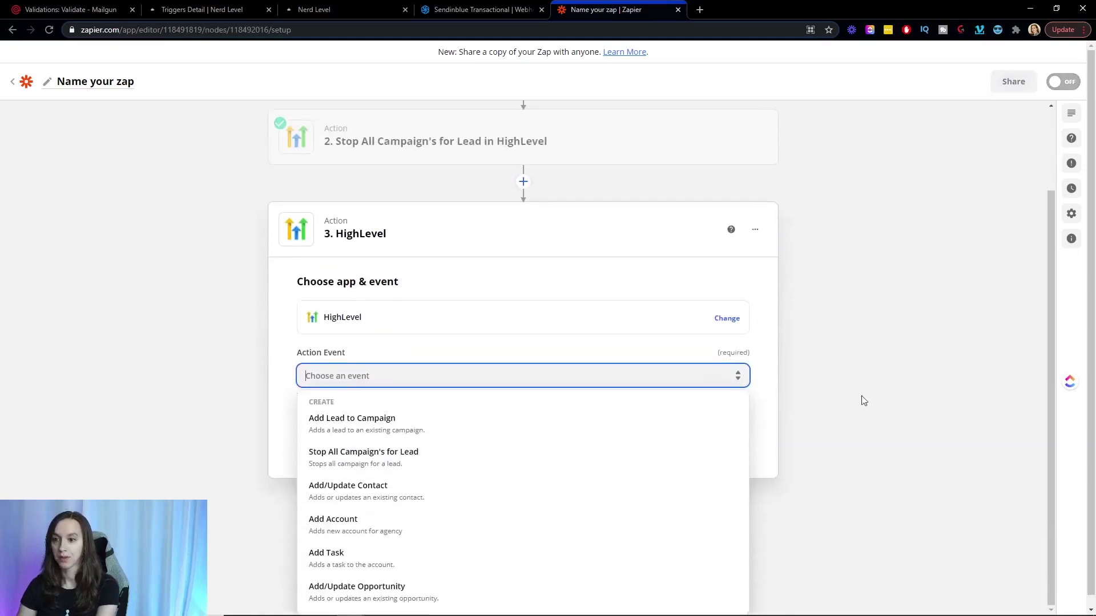
{"action": "left_click", "coordinate": [399, 591]}
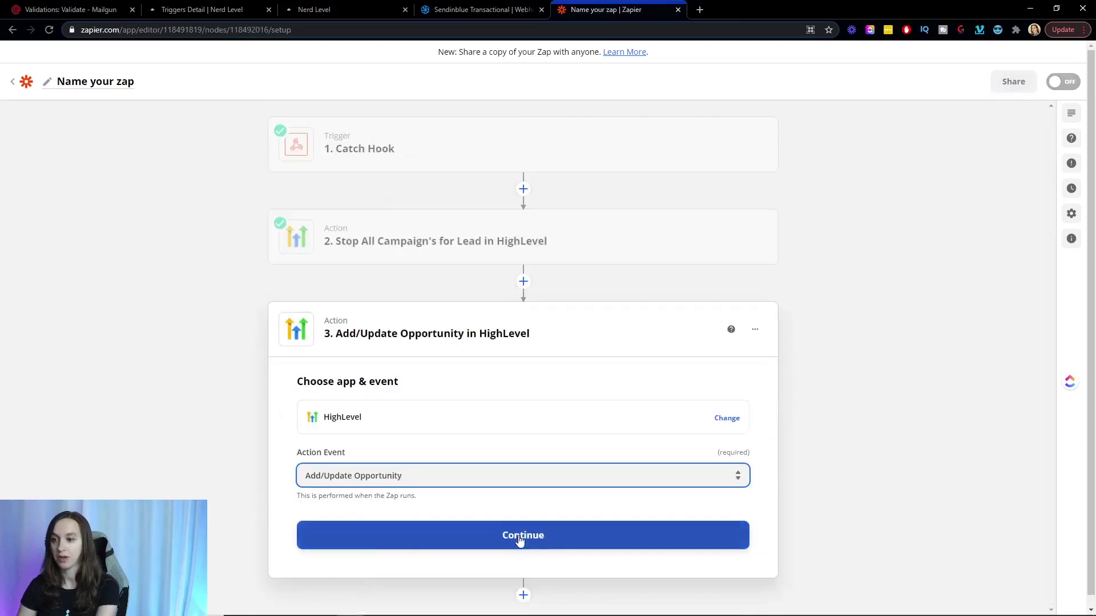
{"action": "left_click", "coordinate": [520, 536]}
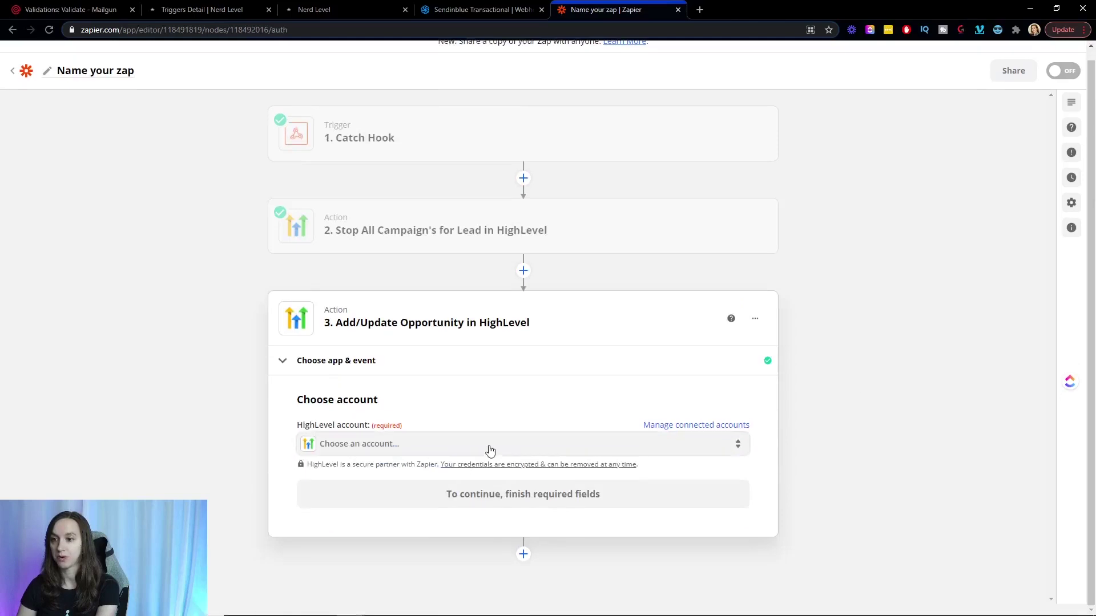
{"action": "left_click", "coordinate": [487, 448]}
{"action": "left_click", "coordinate": [366, 549]}
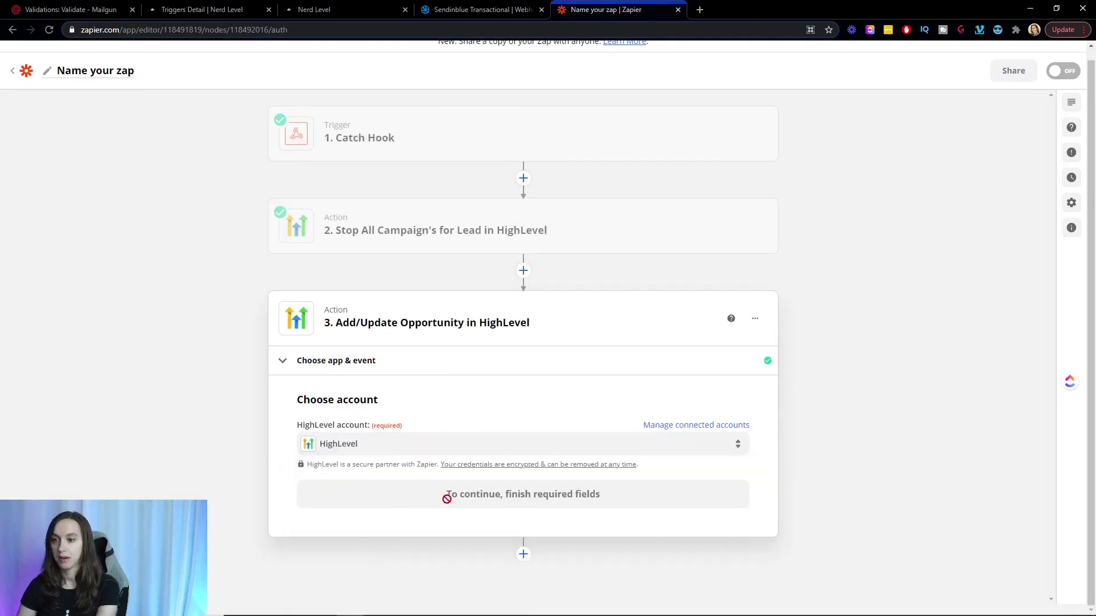
{"action": "left_click", "coordinate": [500, 505]}
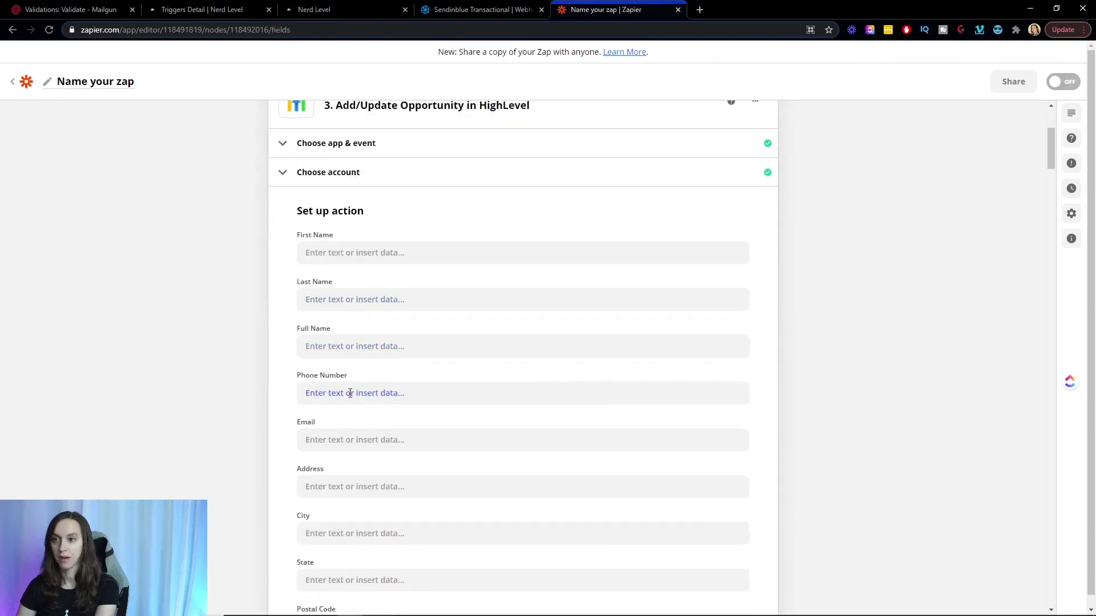
Step: Insert the Catch Hook's caught email into the opportunity's Email field
{"action": "left_click", "coordinate": [378, 439]}
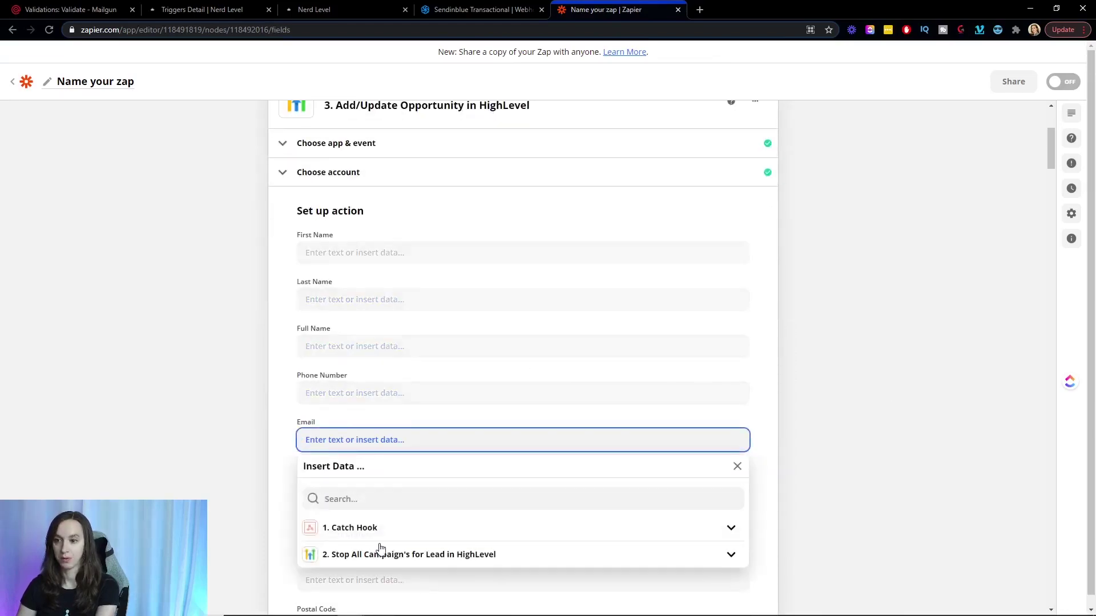
{"action": "left_click", "coordinate": [402, 528]}
{"action": "left_click", "coordinate": [411, 552]}
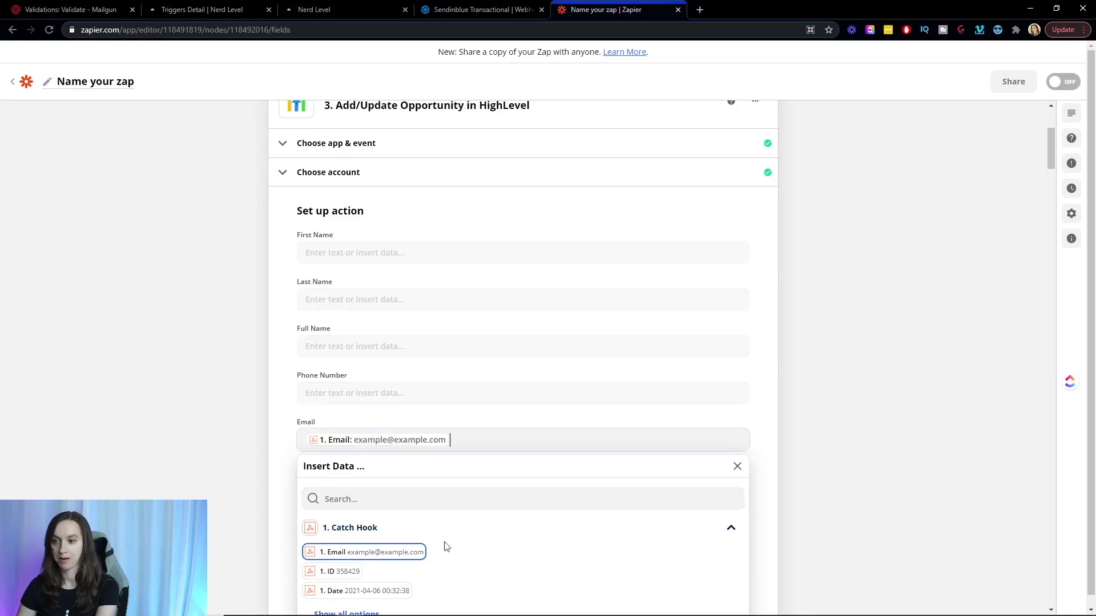
{"action": "left_click", "coordinate": [892, 383]}
{"action": "scroll", "coordinate": [892, 379], "scroll_direction": "down", "scroll_amount": 7}
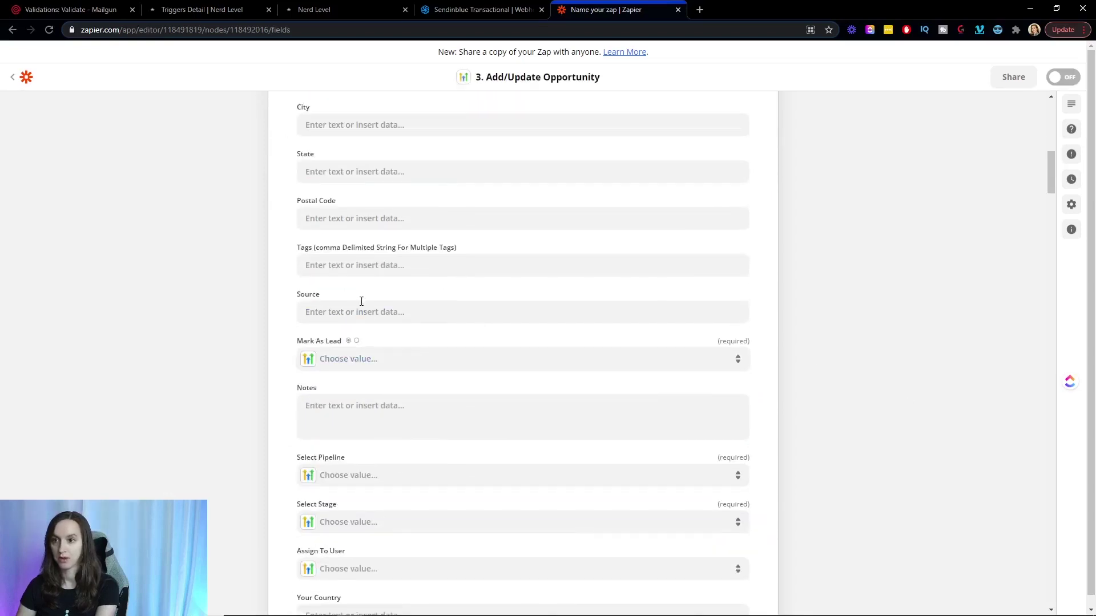
Step: Enter 'bounced' in the Tags field and scroll through the rest of the form
{"action": "left_click", "coordinate": [374, 266]}
{"action": "type", "text": "bou"}
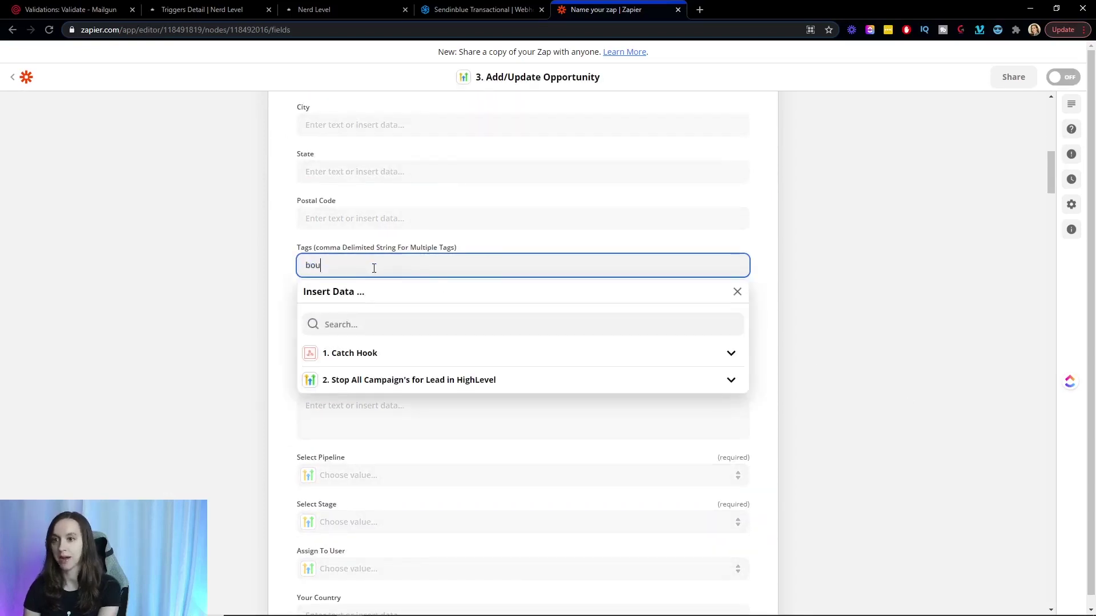
{"action": "type", "text": "nced"}
{"action": "left_click", "coordinate": [839, 275]}
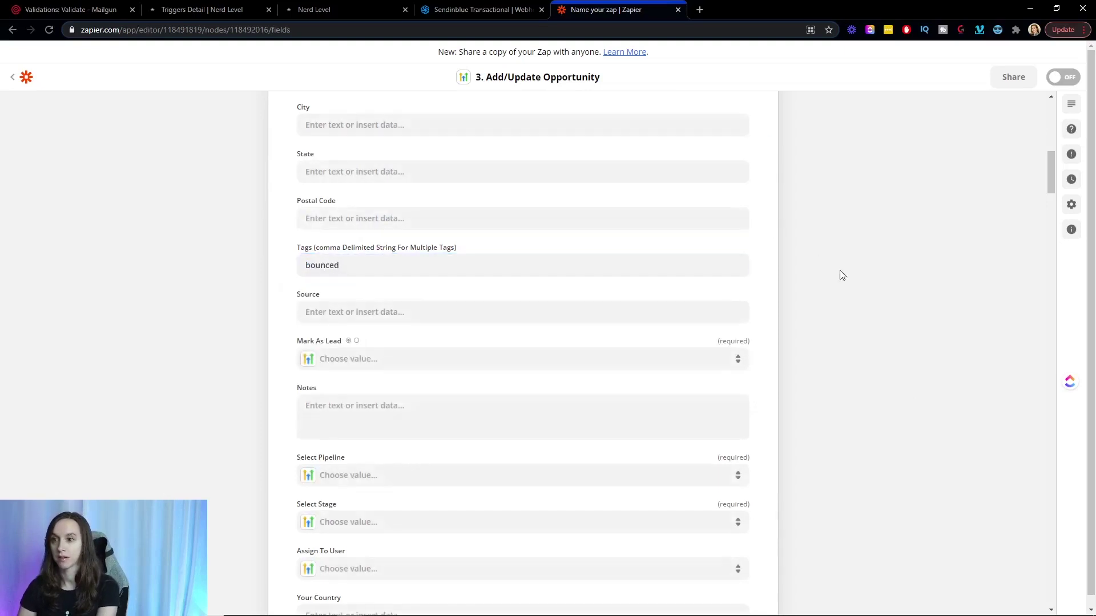
{"action": "scroll", "coordinate": [859, 320], "scroll_direction": "down", "scroll_amount": 2}
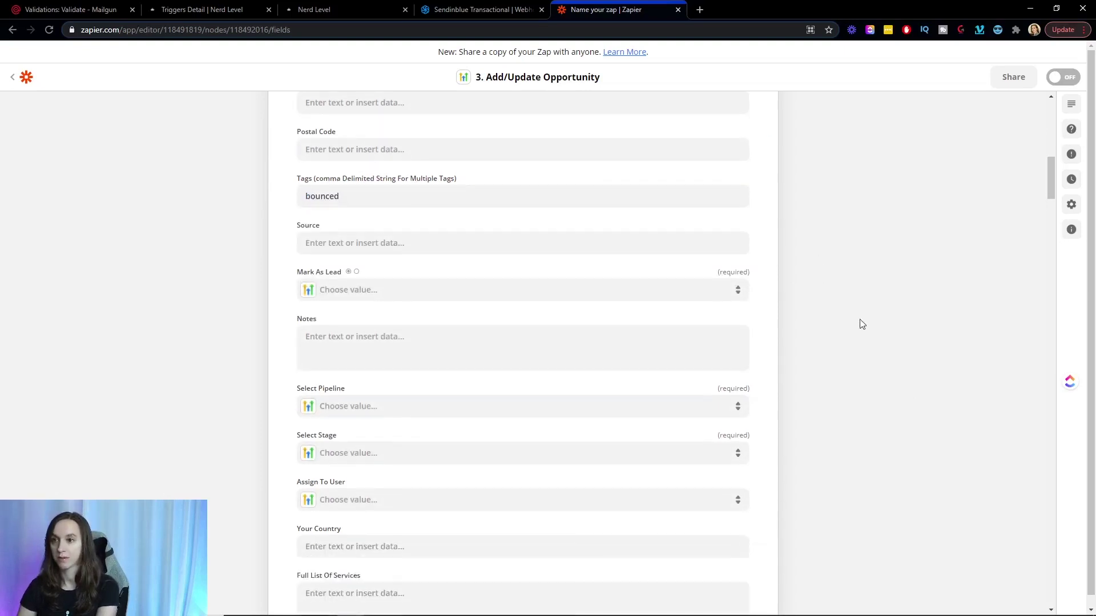
{"action": "scroll", "coordinate": [859, 320], "scroll_direction": "down", "scroll_amount": 20}
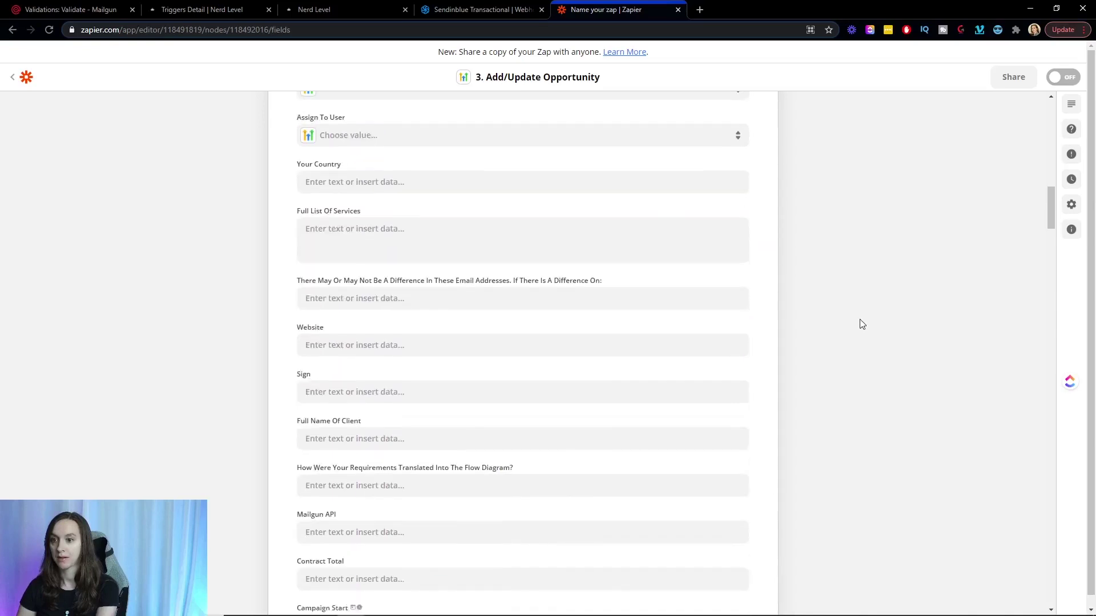
{"action": "scroll", "coordinate": [866, 318], "scroll_direction": "down", "scroll_amount": 20}
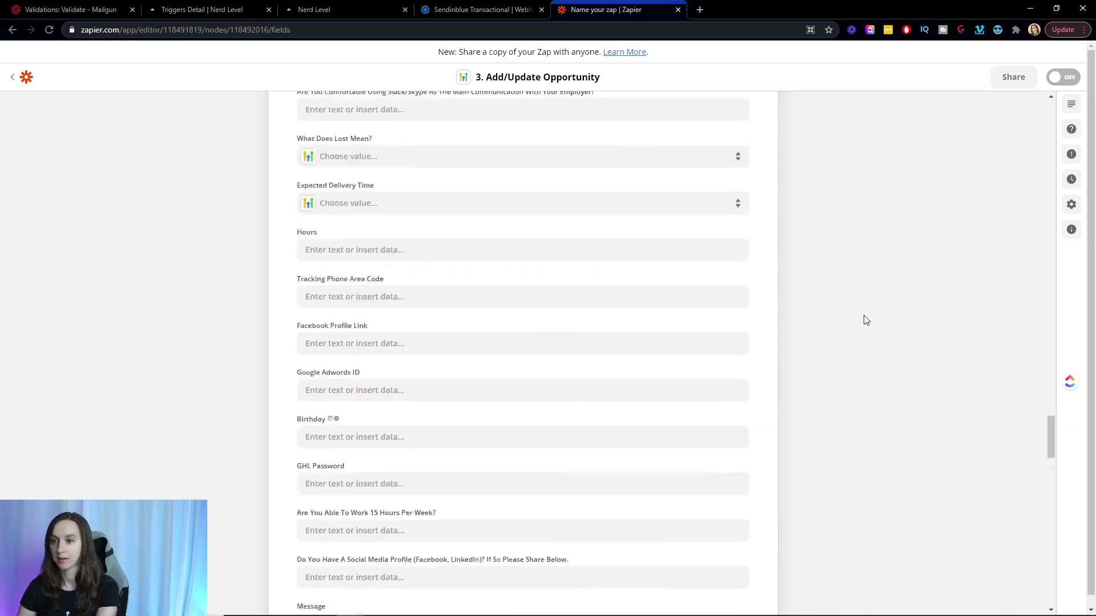
{"action": "scroll", "coordinate": [862, 320], "scroll_direction": "down", "scroll_amount": 6}
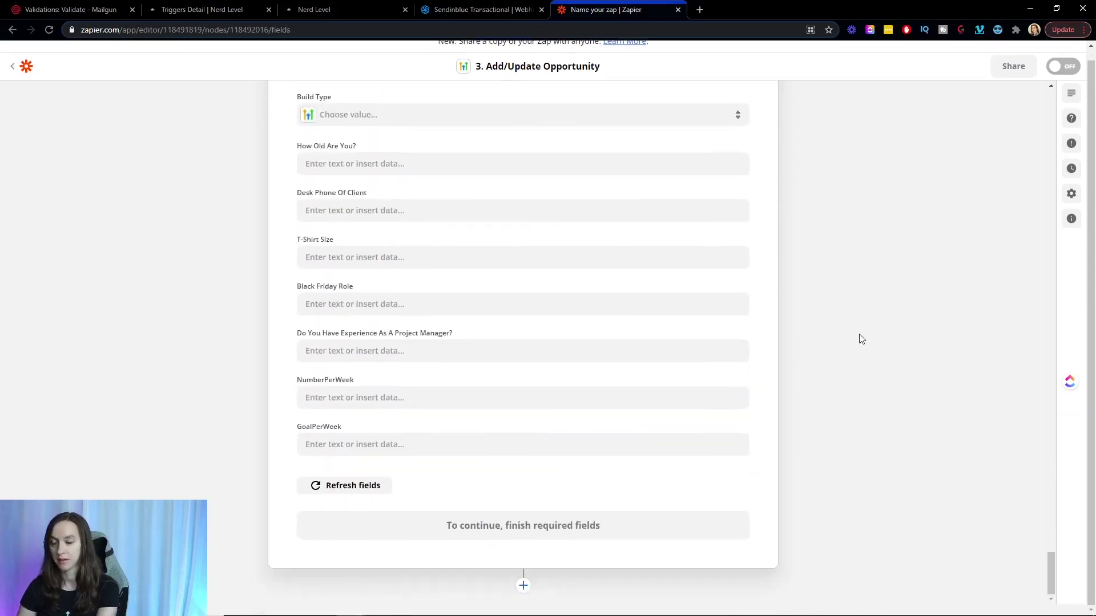
{"action": "scroll", "coordinate": [878, 401], "scroll_direction": "up", "scroll_amount": 20}
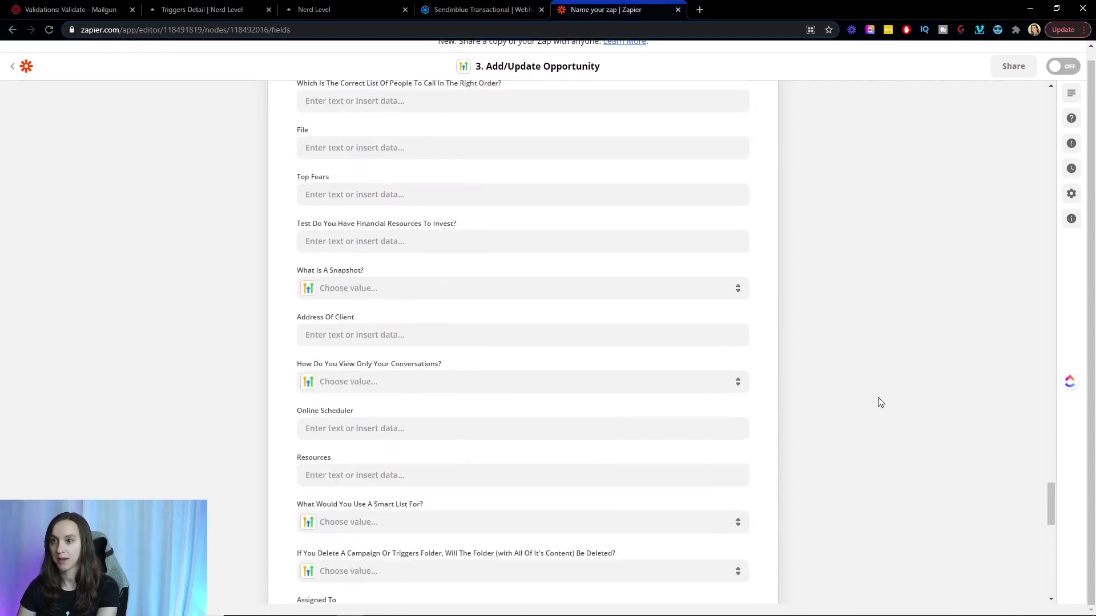
{"action": "scroll", "coordinate": [881, 402], "scroll_direction": "up", "scroll_amount": 7}
{"action": "scroll", "coordinate": [881, 400], "scroll_direction": "up", "scroll_amount": 13}
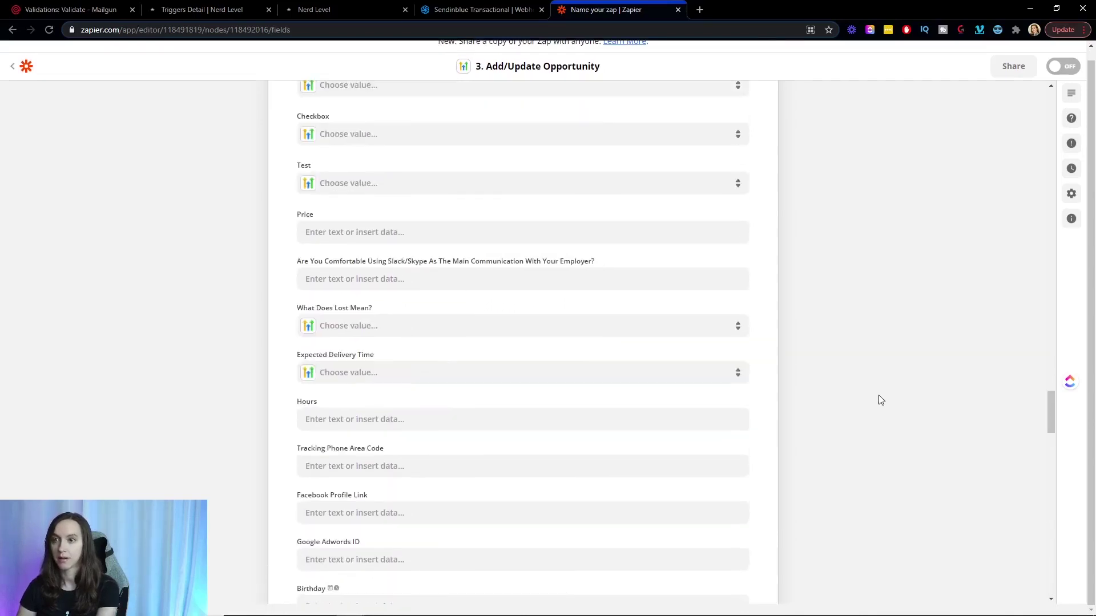
{"action": "scroll", "coordinate": [879, 401], "scroll_direction": "up", "scroll_amount": 15}
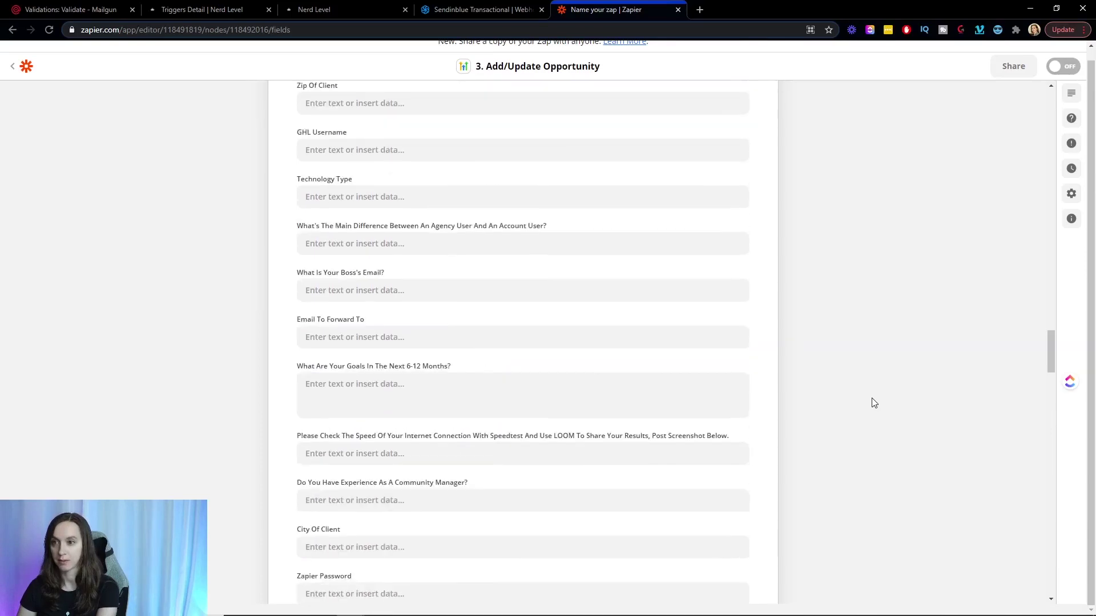
{"action": "scroll", "coordinate": [877, 403], "scroll_direction": "up", "scroll_amount": 15}
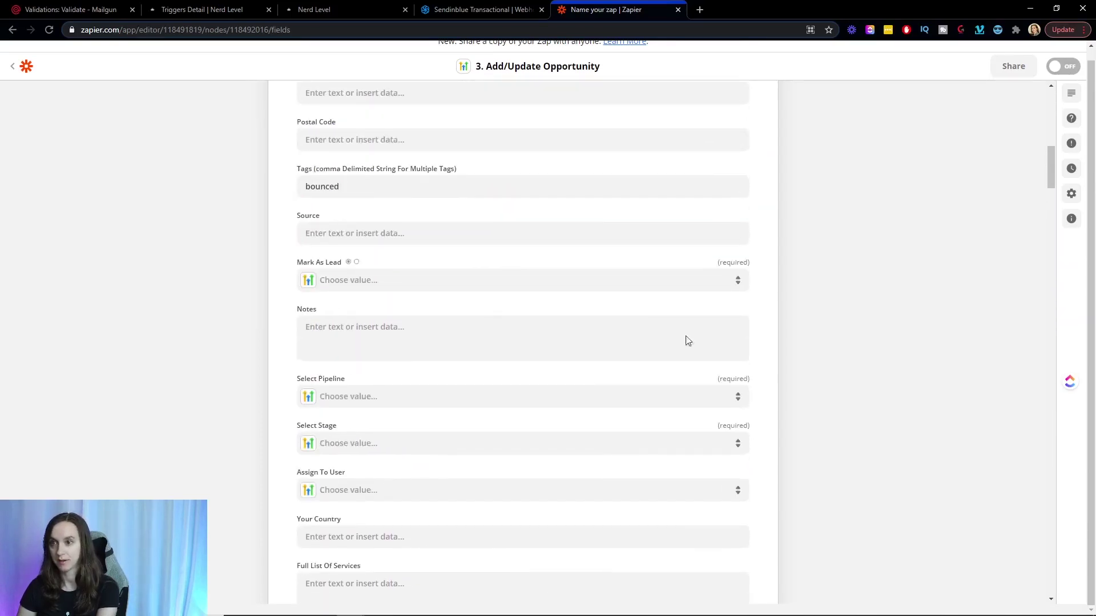
Step: Set Mark As Lead to False, pipeline Employee and stage Applied Pt 1, then continue
{"action": "left_click", "coordinate": [432, 284]}
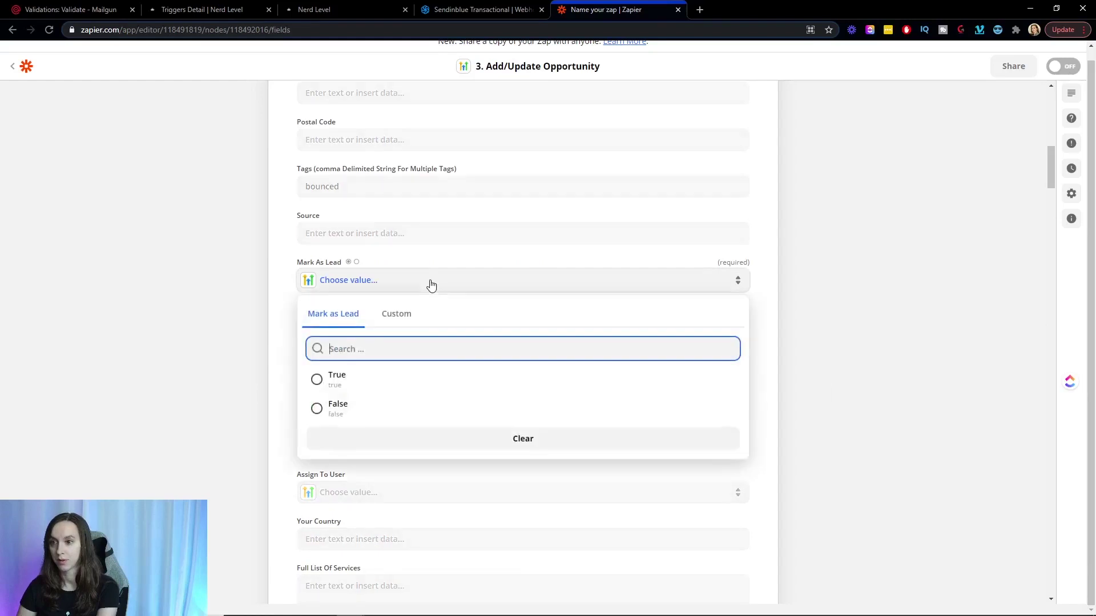
{"action": "left_click", "coordinate": [352, 409]}
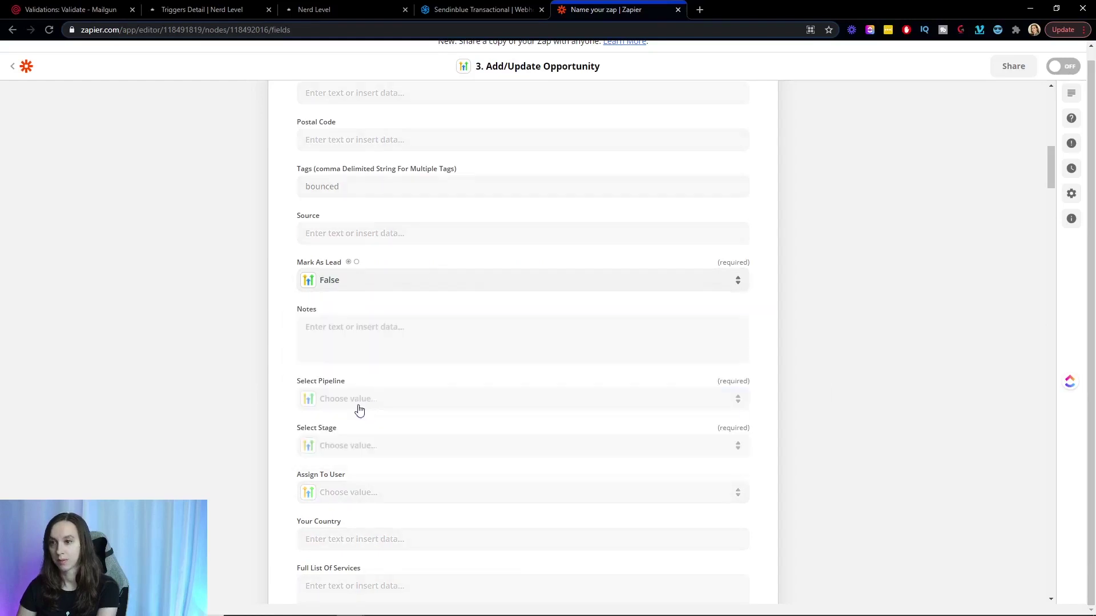
{"action": "left_click", "coordinate": [460, 399]}
{"action": "scroll", "coordinate": [914, 371], "scroll_direction": "down", "scroll_amount": 3}
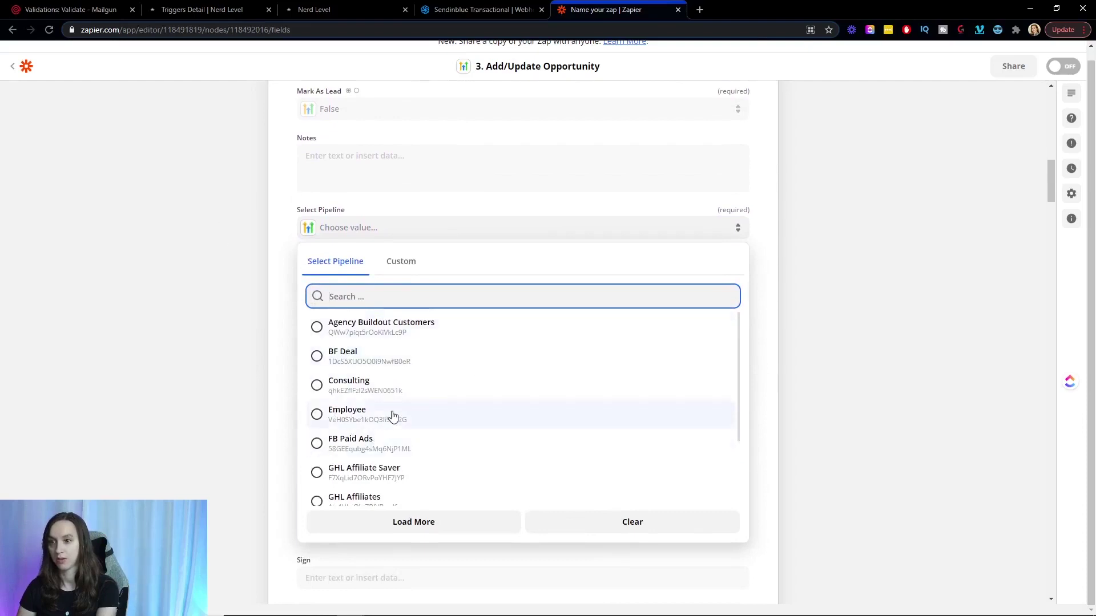
{"action": "left_click", "coordinate": [456, 418]}
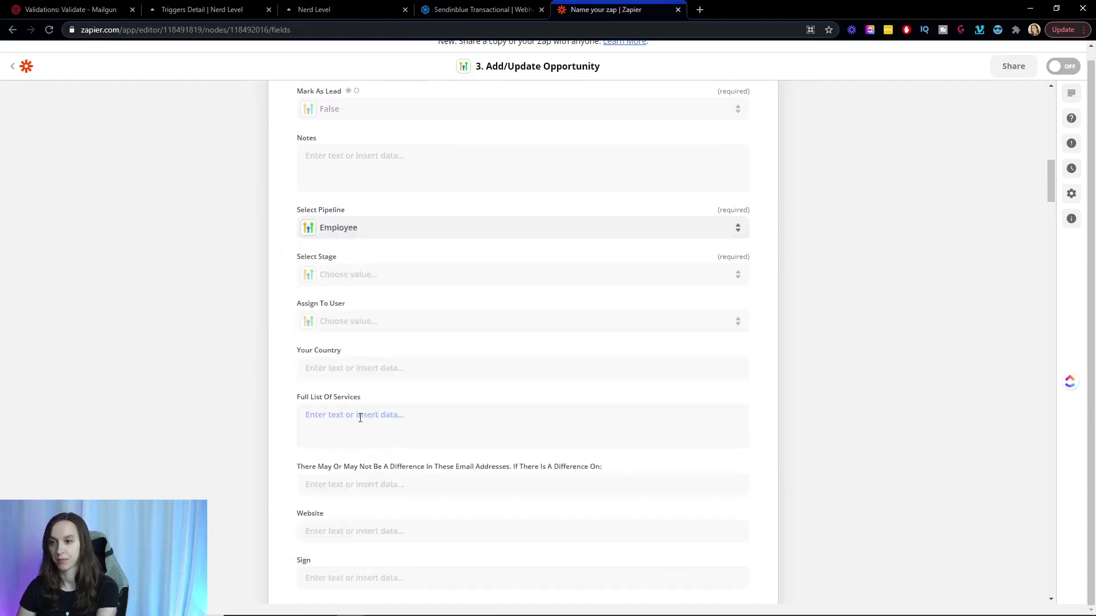
{"action": "left_click", "coordinate": [537, 271]}
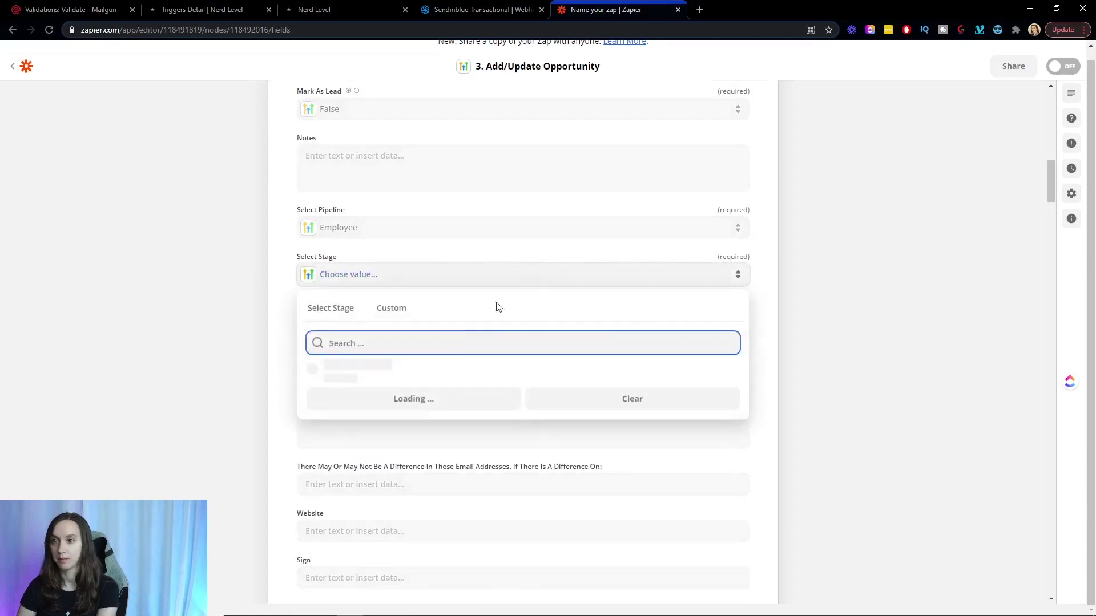
{"action": "left_click", "coordinate": [432, 375]}
{"action": "scroll", "coordinate": [217, 313], "scroll_direction": "down", "scroll_amount": 20}
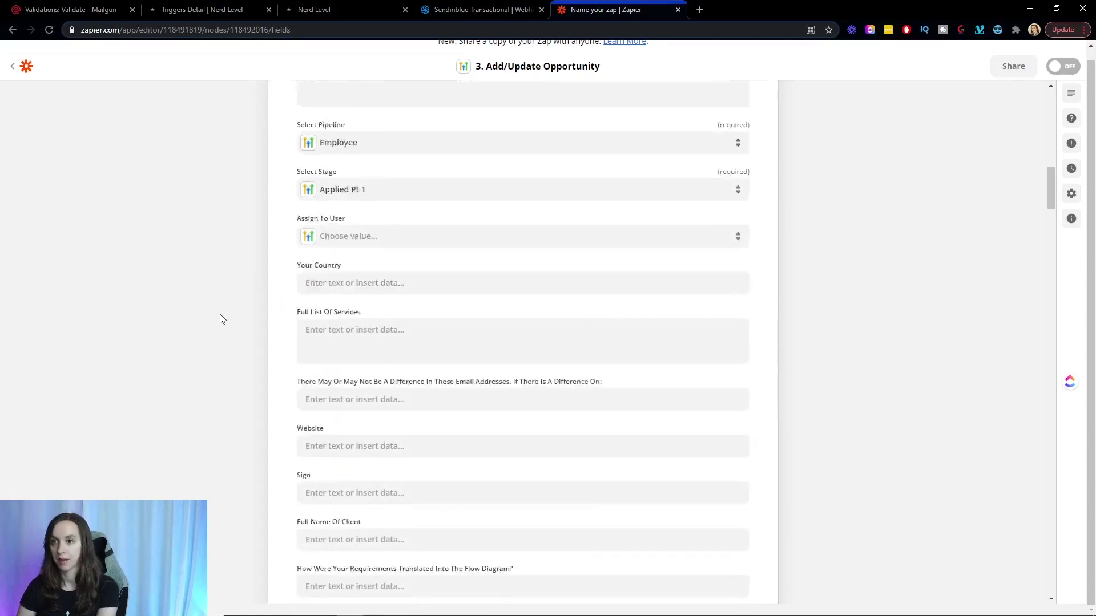
{"action": "scroll", "coordinate": [211, 315], "scroll_direction": "down", "scroll_amount": 20}
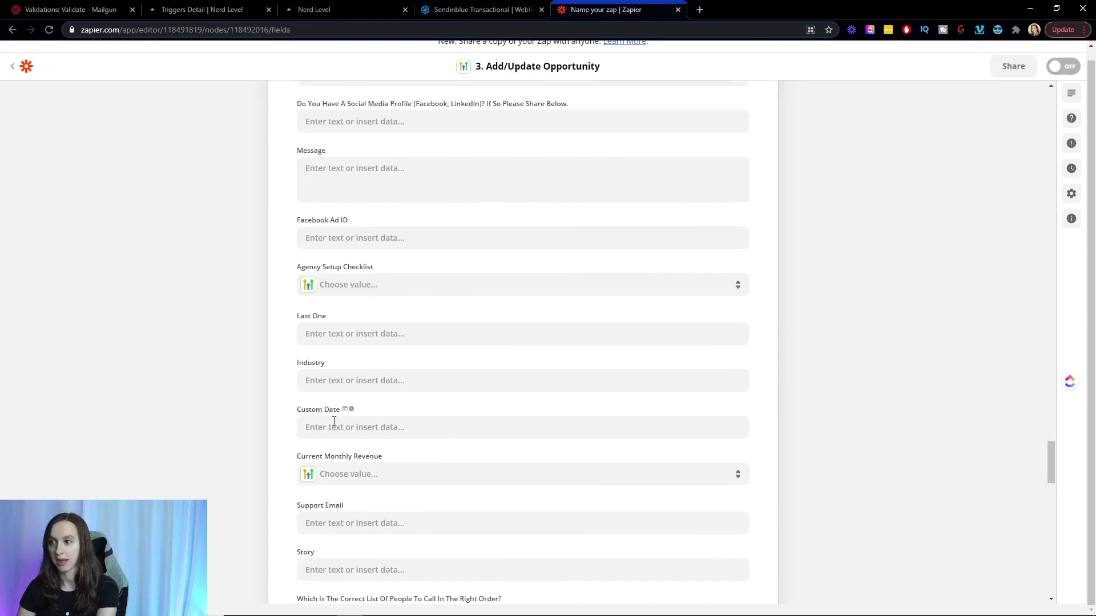
{"action": "left_click", "coordinate": [543, 522]}
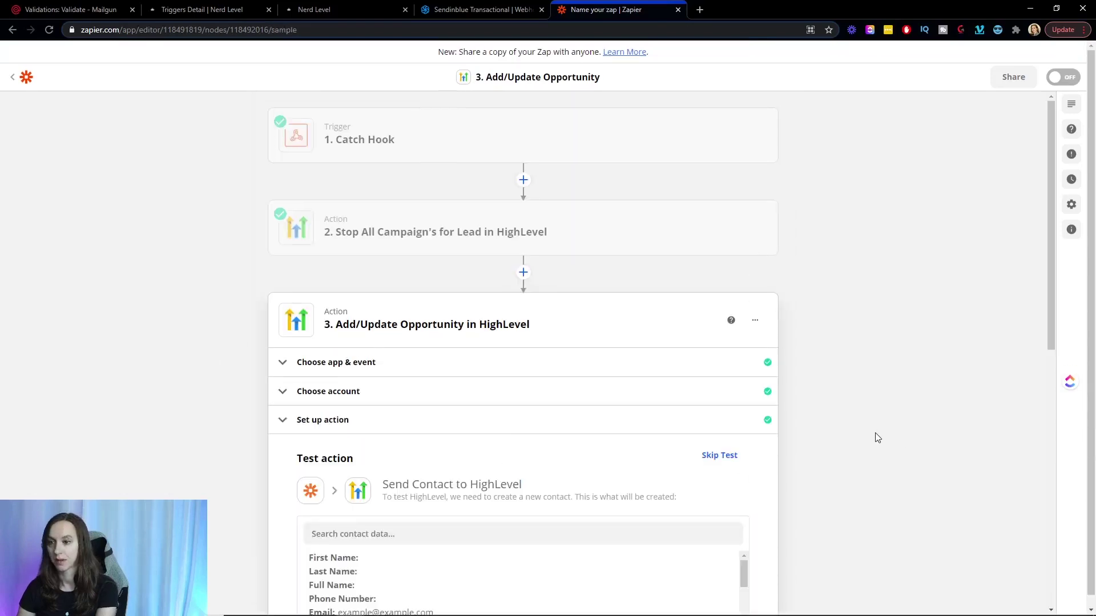
Step: Review the Add/Update Opportunity test data, then return to HighLevel's test2 trigger
{"action": "scroll", "coordinate": [873, 431], "scroll_direction": "down", "scroll_amount": 10}
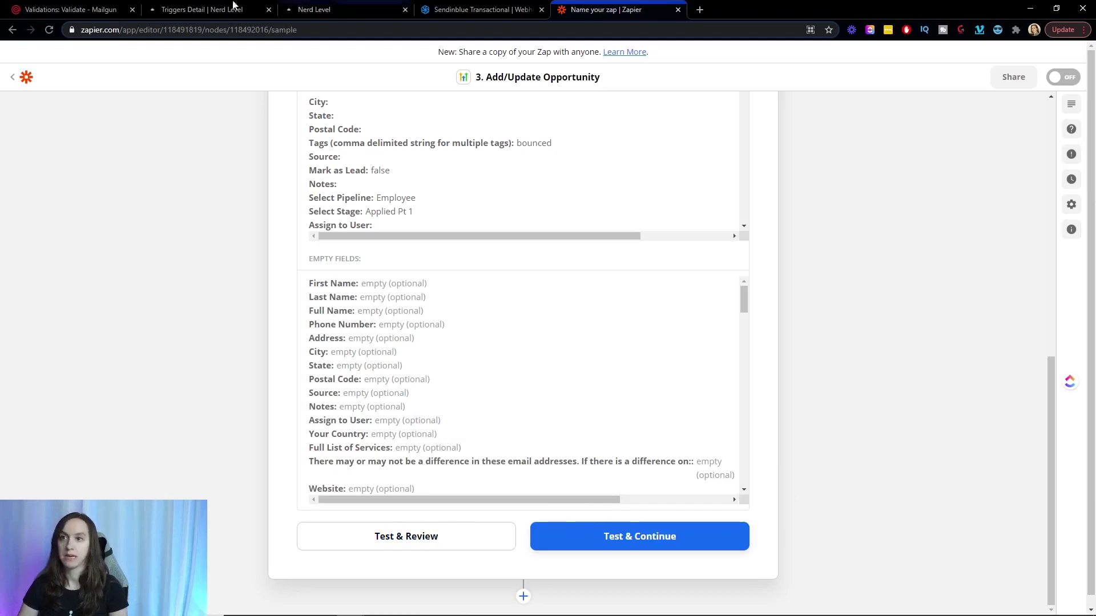
{"action": "left_click", "coordinate": [212, 8]}
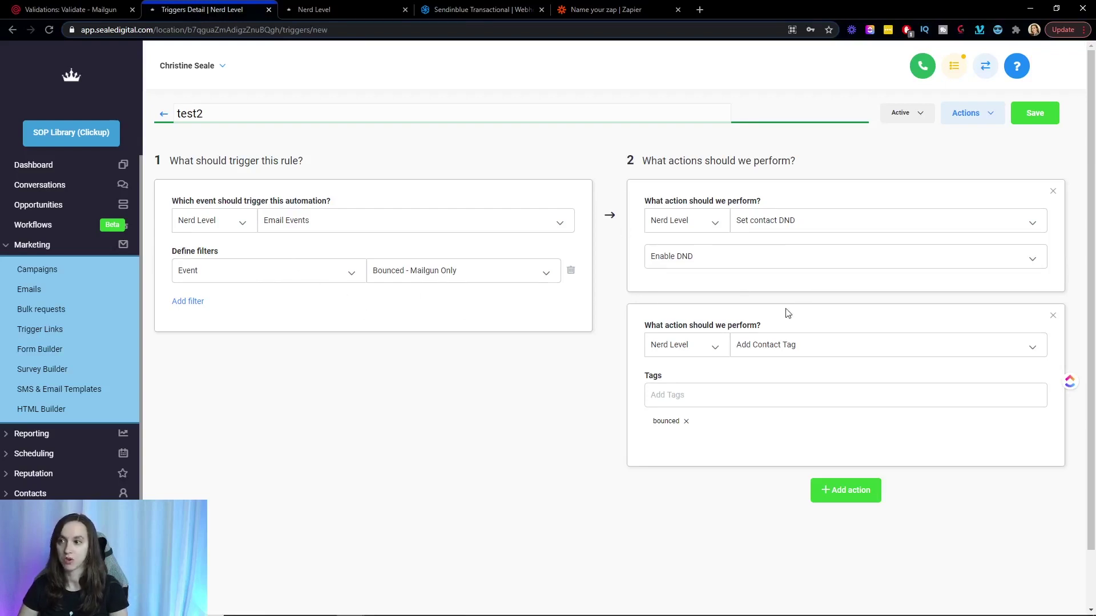
Step: Change the test2 trigger event to Contact Tag
{"action": "left_click", "coordinate": [339, 272]}
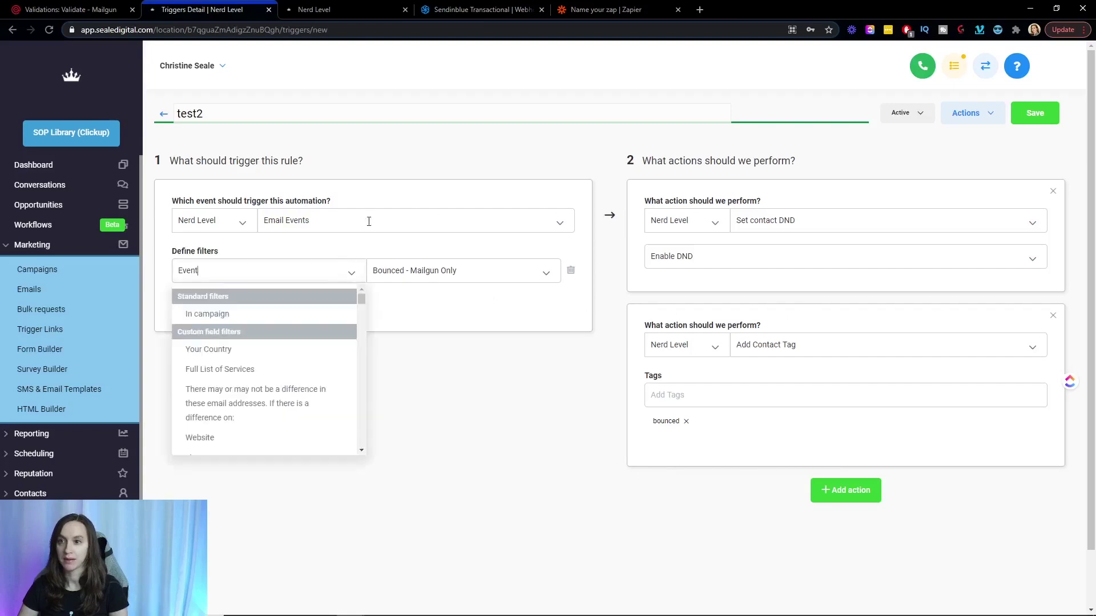
{"action": "left_click", "coordinate": [456, 221]}
{"action": "left_click", "coordinate": [456, 221]}
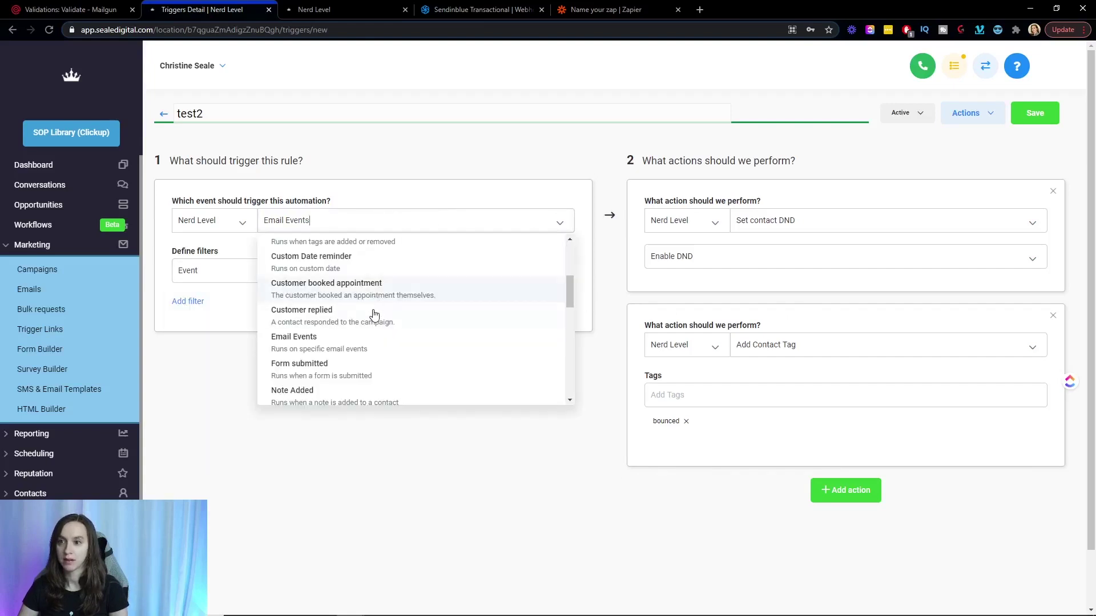
{"action": "scroll", "coordinate": [373, 314], "scroll_direction": "up", "scroll_amount": 1}
{"action": "left_click", "coordinate": [357, 297]}
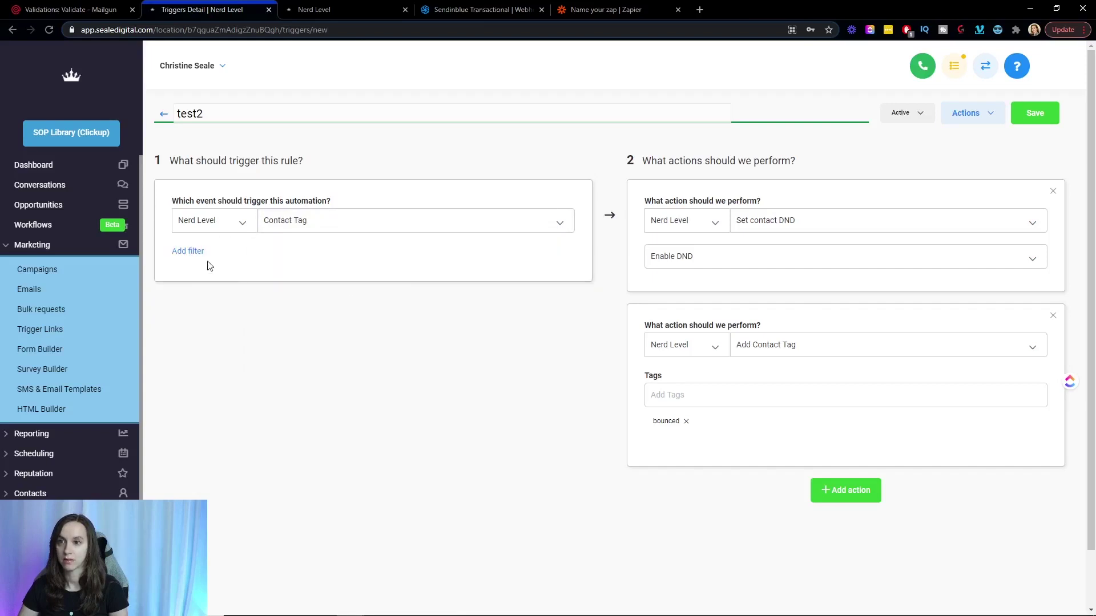
Step: Add a Tag Added filter for Bounced and delete the Add Contact Tag action
{"action": "left_click", "coordinate": [193, 251]}
{"action": "left_click", "coordinate": [259, 270]}
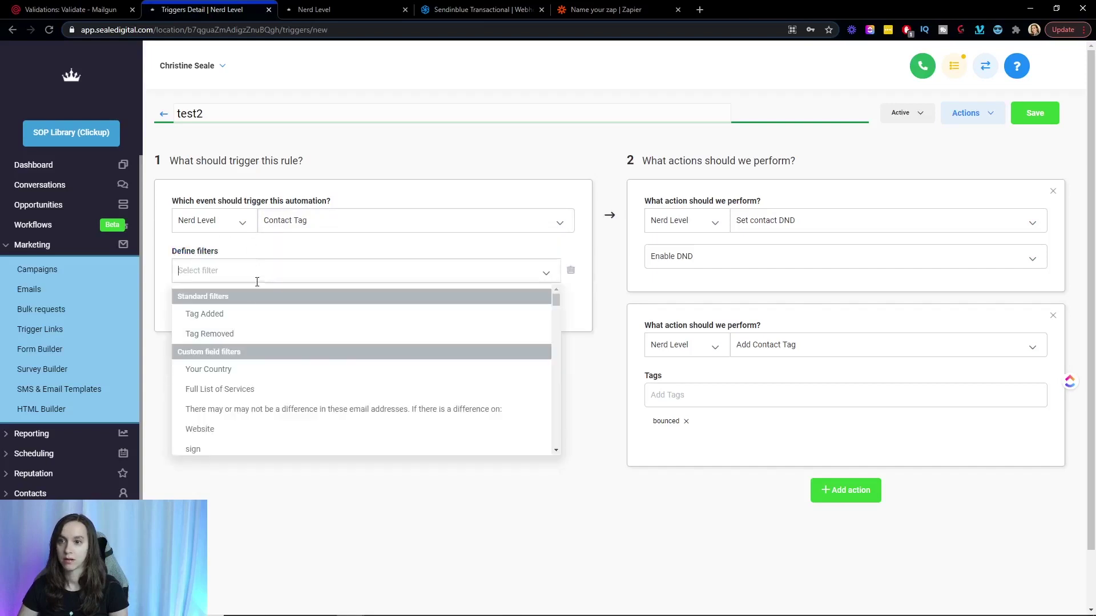
{"action": "left_click", "coordinate": [244, 314]}
{"action": "left_click", "coordinate": [410, 263]}
{"action": "type", "text": "bou"}
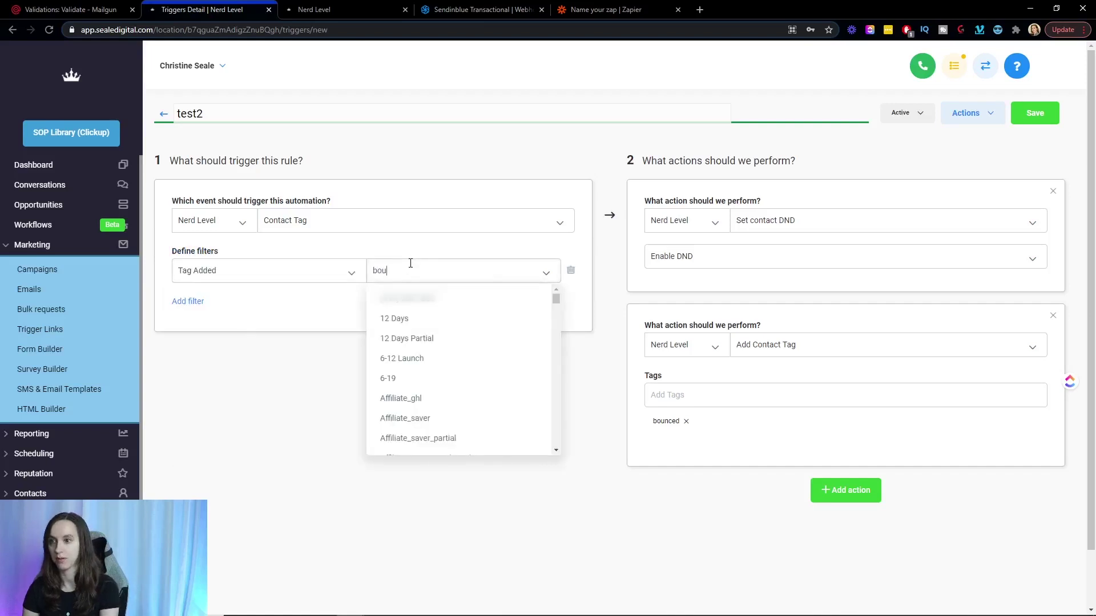
{"action": "type", "text": "nced"}
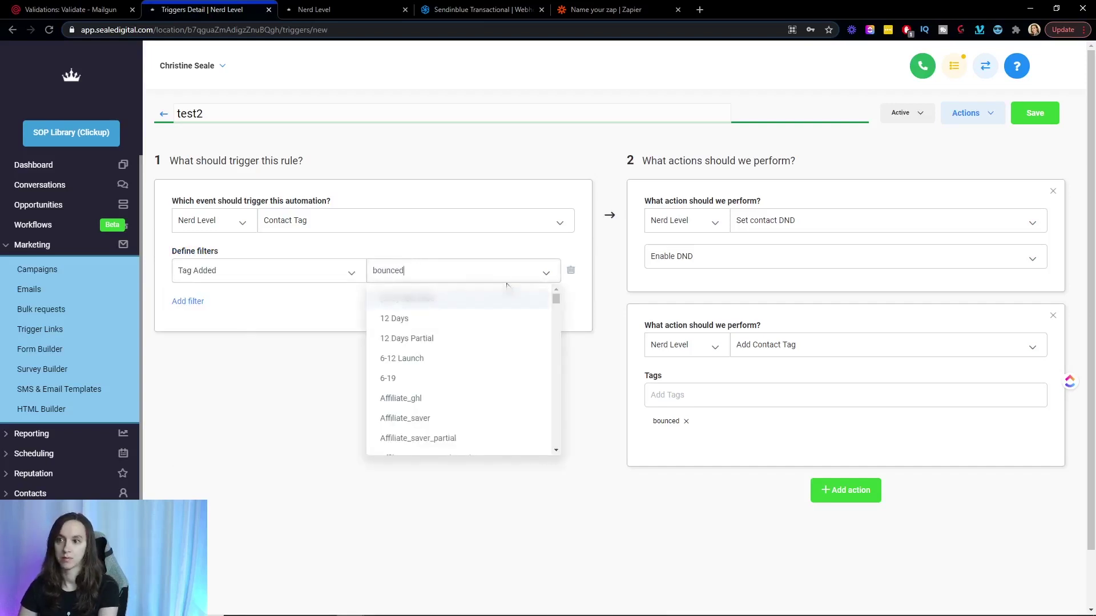
{"action": "scroll", "coordinate": [474, 384], "scroll_direction": "down", "scroll_amount": 5}
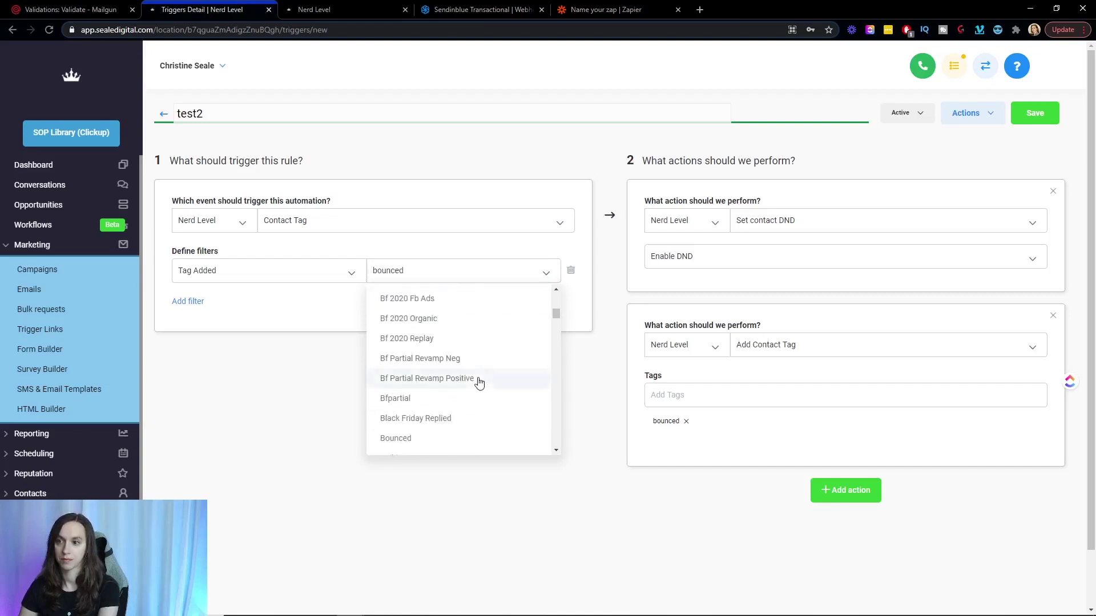
{"action": "scroll", "coordinate": [478, 382], "scroll_direction": "down", "scroll_amount": 1}
{"action": "left_click", "coordinate": [478, 379]}
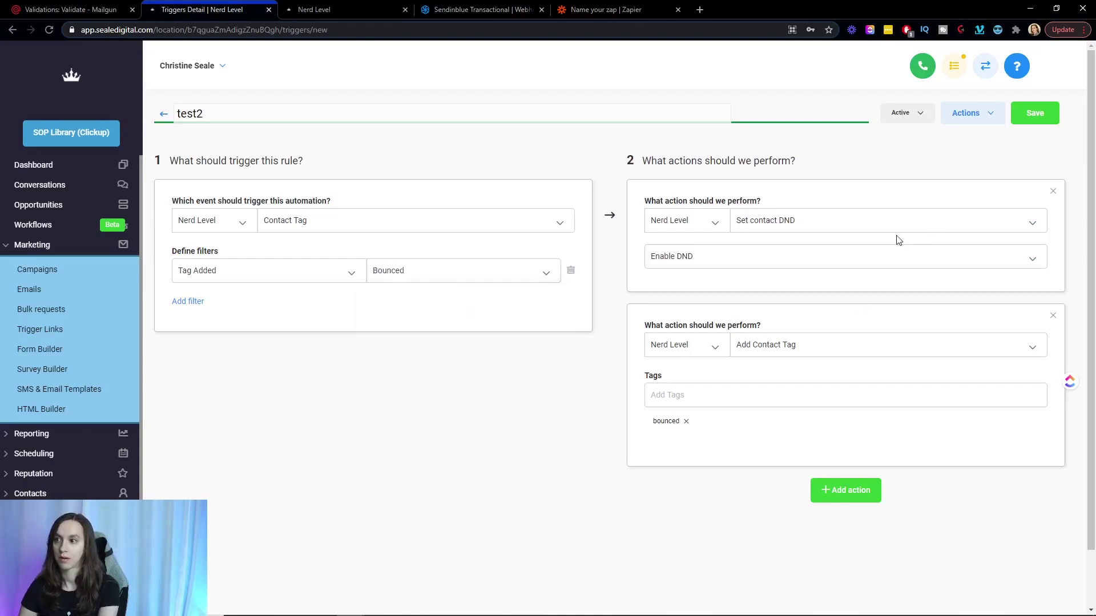
{"action": "left_click", "coordinate": [1053, 315]}
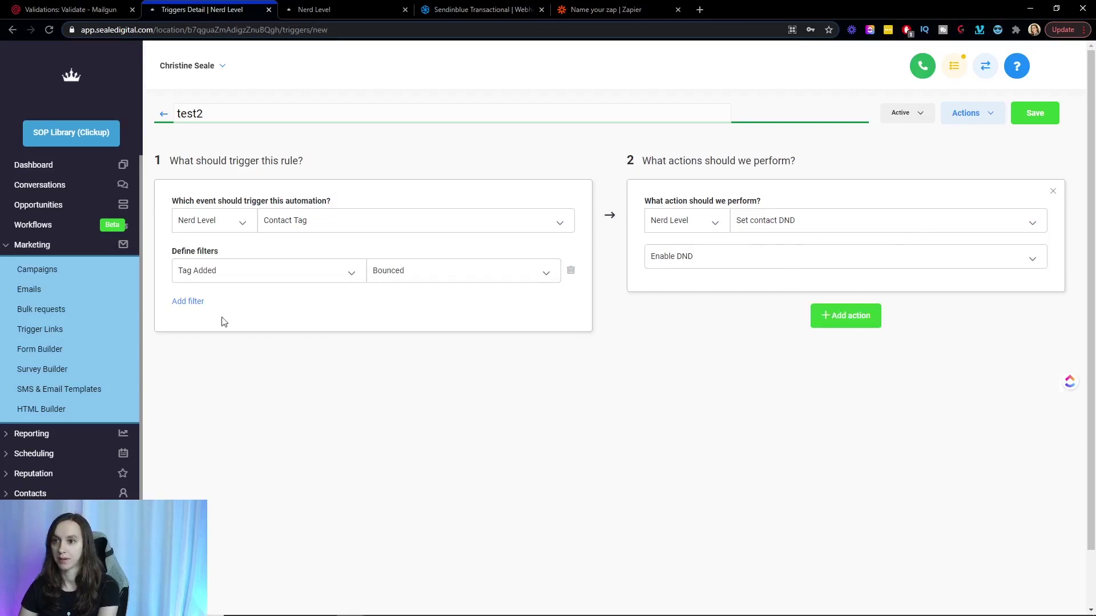